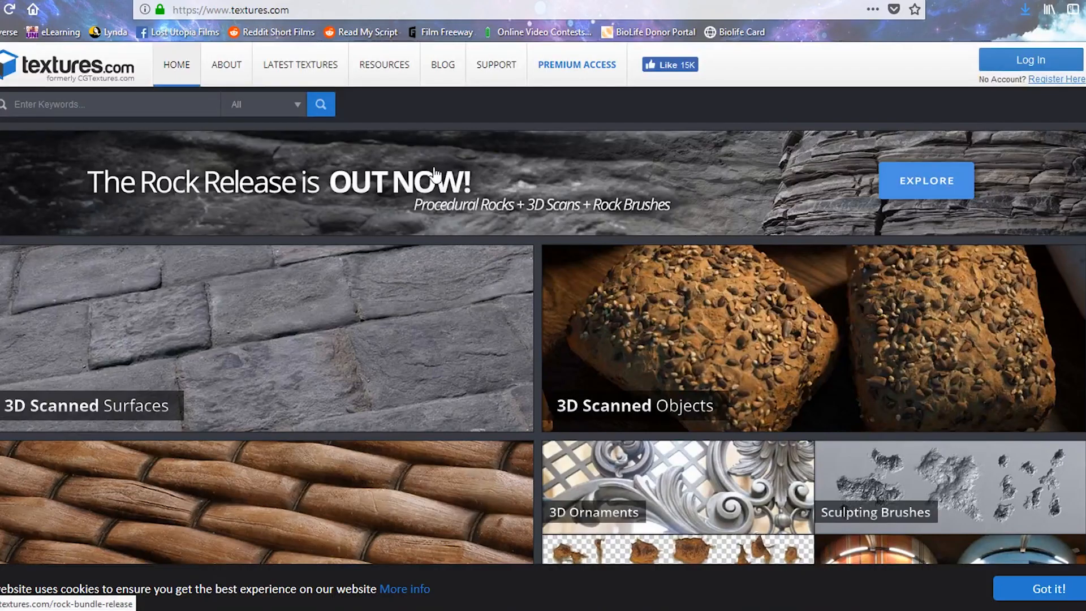
Browse the photo texture categories on textures.com and open the Landscapes category
{"action": "scroll", "coordinate": [441, 187], "scroll_direction": "down", "scroll_amount": 4}
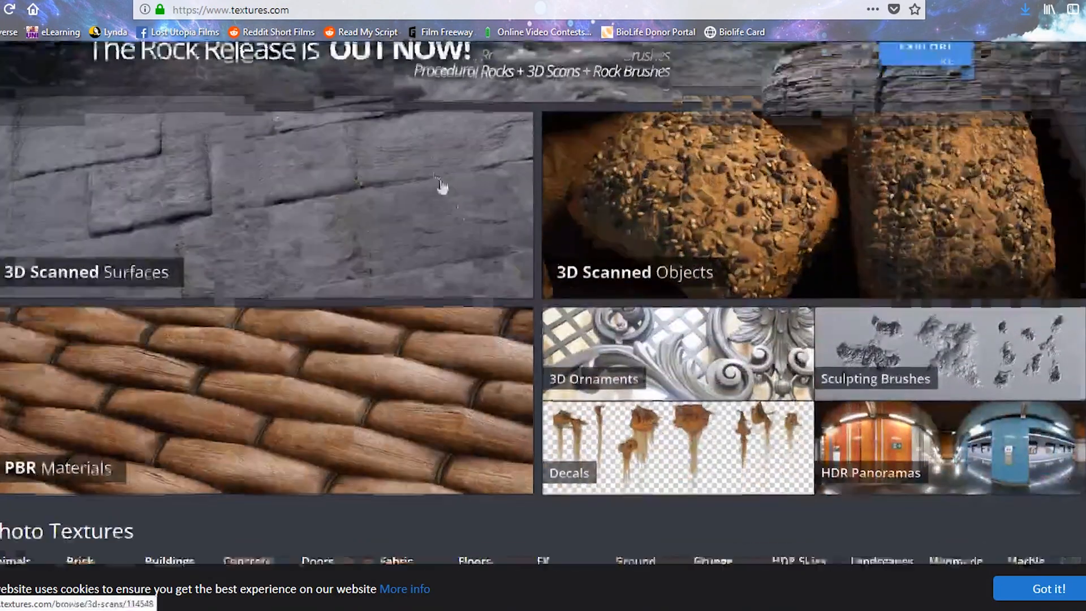
{"action": "scroll", "coordinate": [485, 226], "scroll_direction": "down", "scroll_amount": 3}
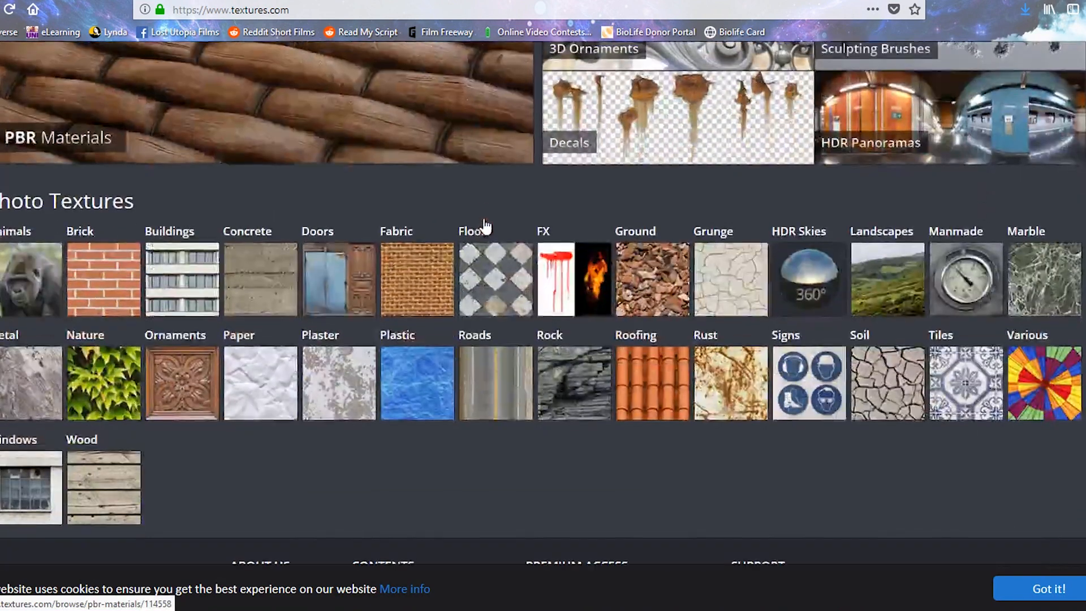
{"action": "left_click", "coordinate": [877, 273]}
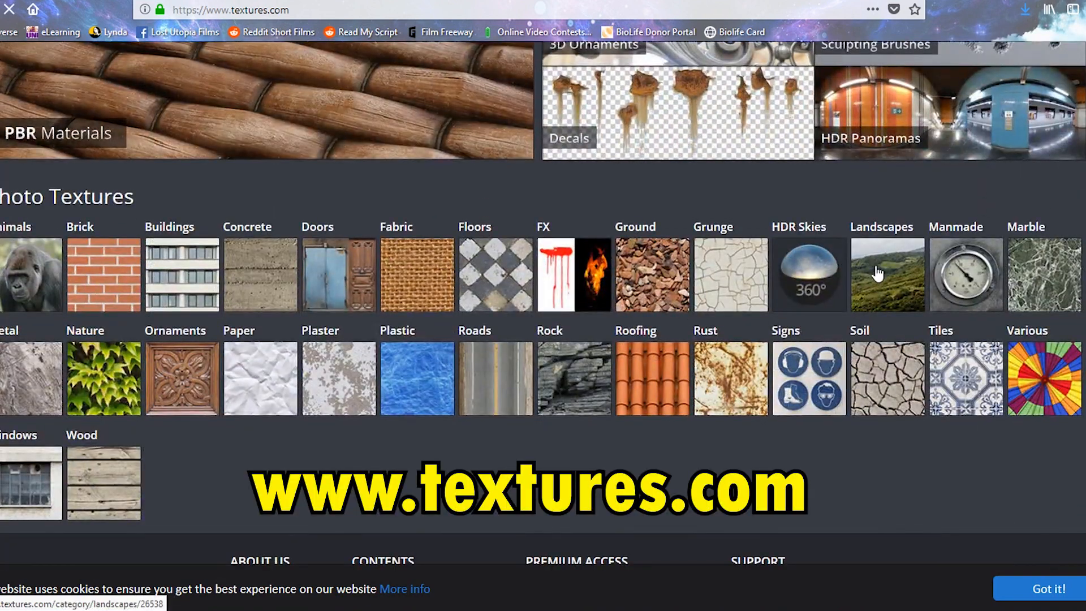
{"action": "scroll", "coordinate": [754, 215], "scroll_direction": "down", "scroll_amount": 2}
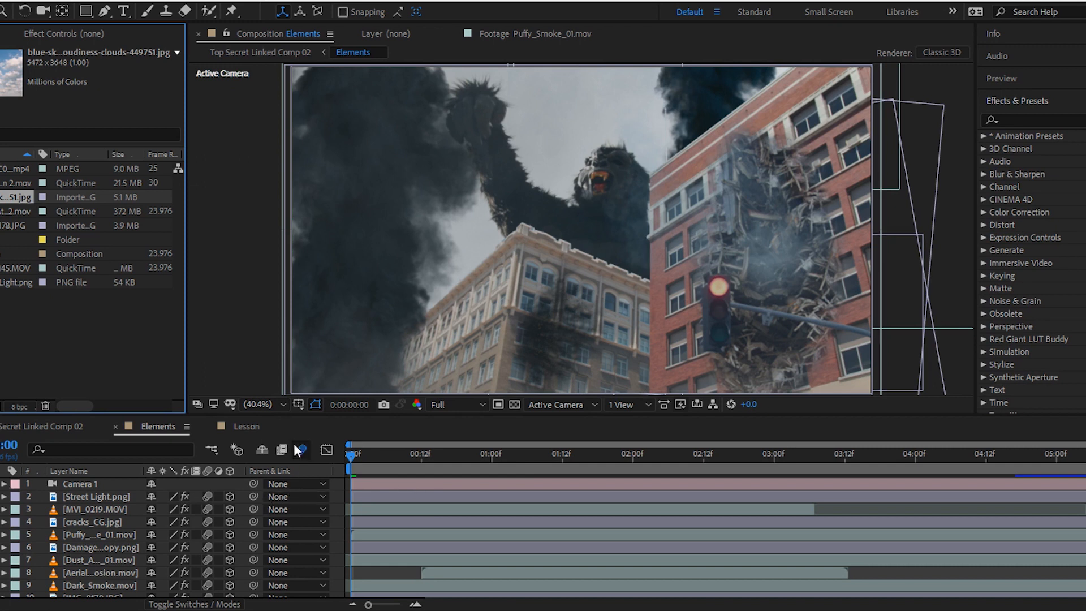
In the Lesson composition, add the gorilla clip MVI_0145.MOV with the building photo IMG_0178.JPG layered above it
{"action": "left_click", "coordinate": [247, 425]}
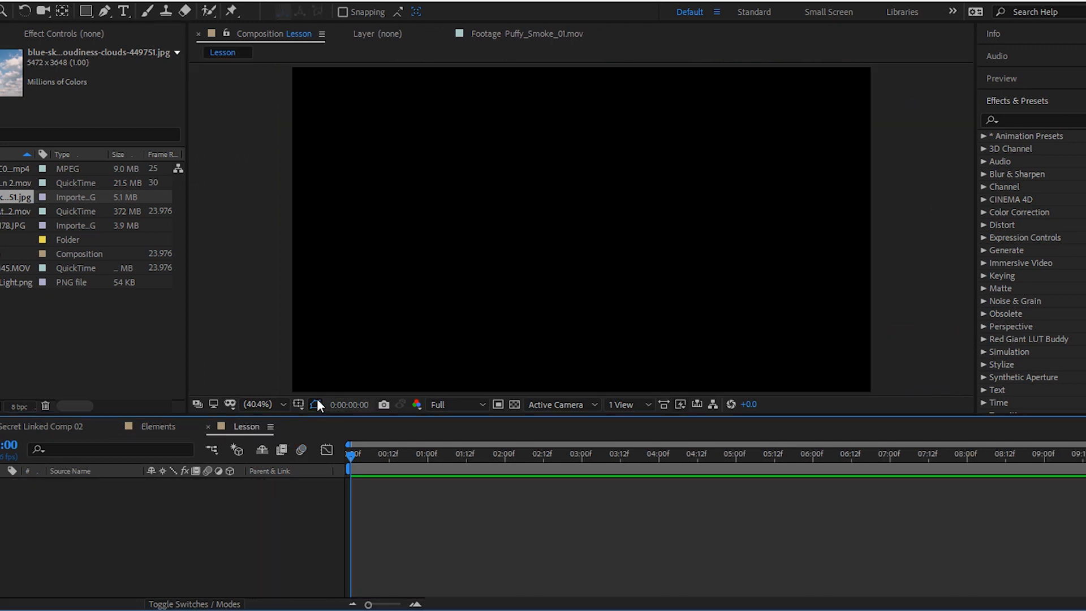
{"action": "left_click_drag", "start_coordinate": [8, 268], "coordinate": [337, 521]}
{"action": "left_click_drag", "start_coordinate": [382, 451], "coordinate": [570, 467]}
{"action": "left_click_drag", "start_coordinate": [350, 489], "coordinate": [511, 459]}
{"action": "left_click_drag", "start_coordinate": [386, 455], "coordinate": [318, 456]}
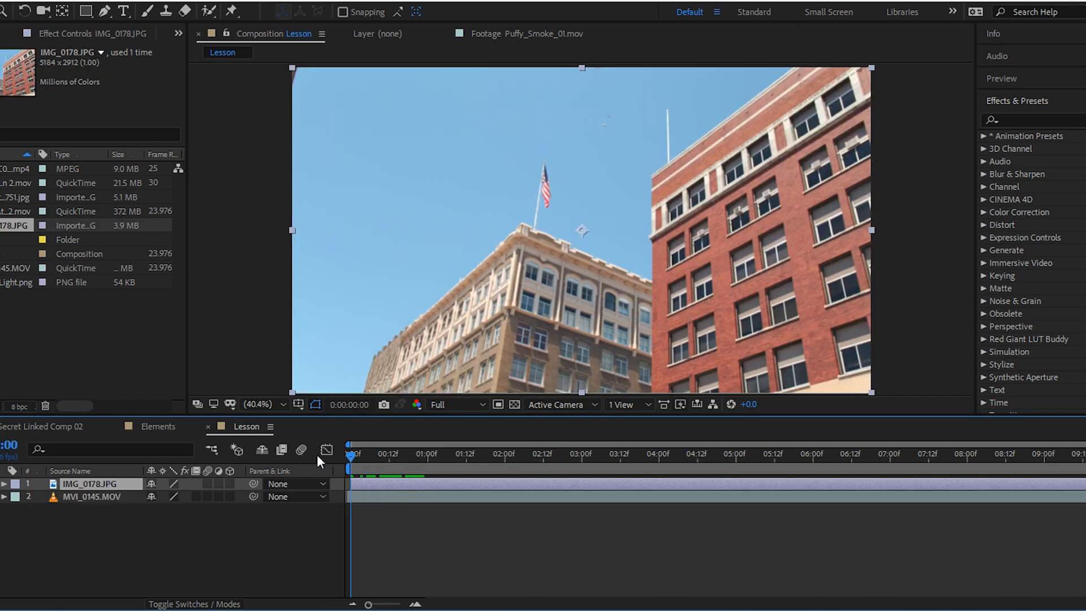
Isolate both buildings in IMG_0178.JPG from the sky with the Roto Brush and preview the cutout over the gorilla clip
{"action": "double_click", "coordinate": [120, 483]}
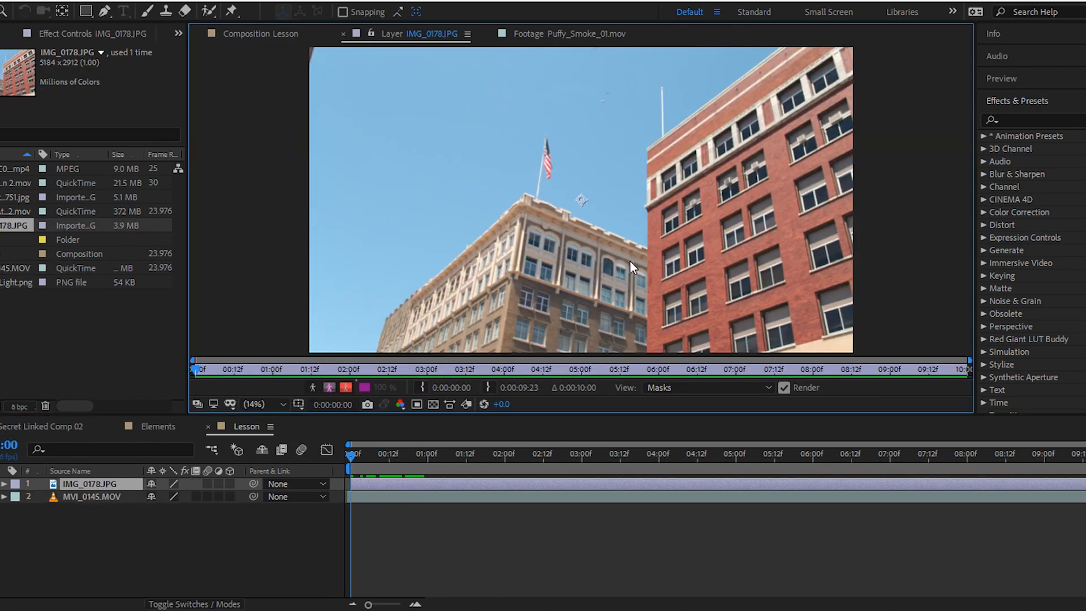
{"action": "left_click", "coordinate": [209, 10]}
{"action": "key", "text": "comma"}
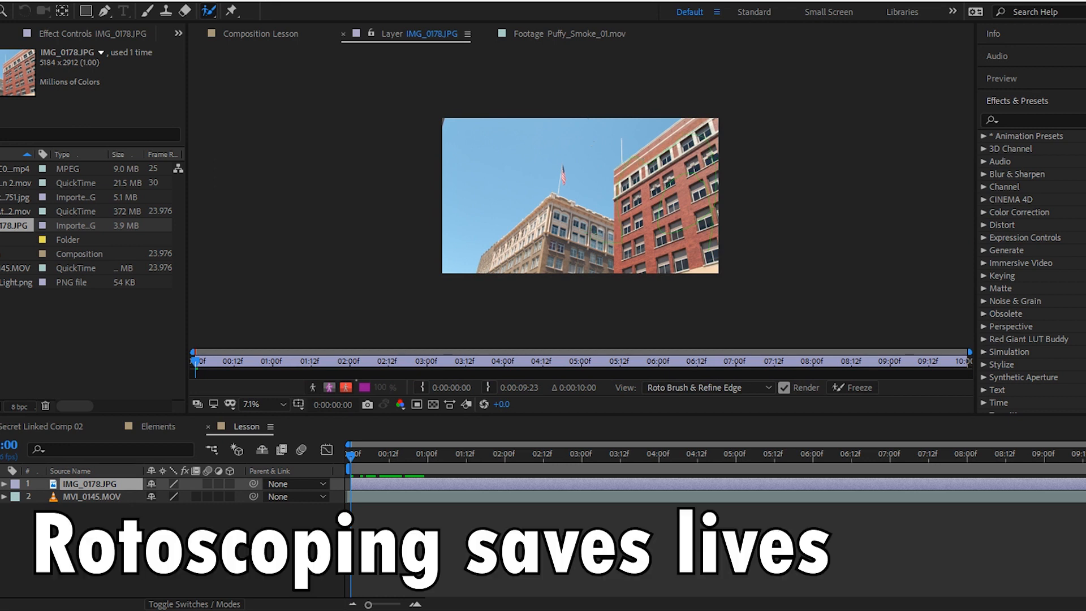
{"action": "mouse_move", "coordinate": [495, 259]}
{"action": "left_mouse_down"}
{"action": "mouse_move", "coordinate": [547, 262]}
{"action": "mouse_move", "coordinate": [587, 247]}
{"action": "left_mouse_up"}
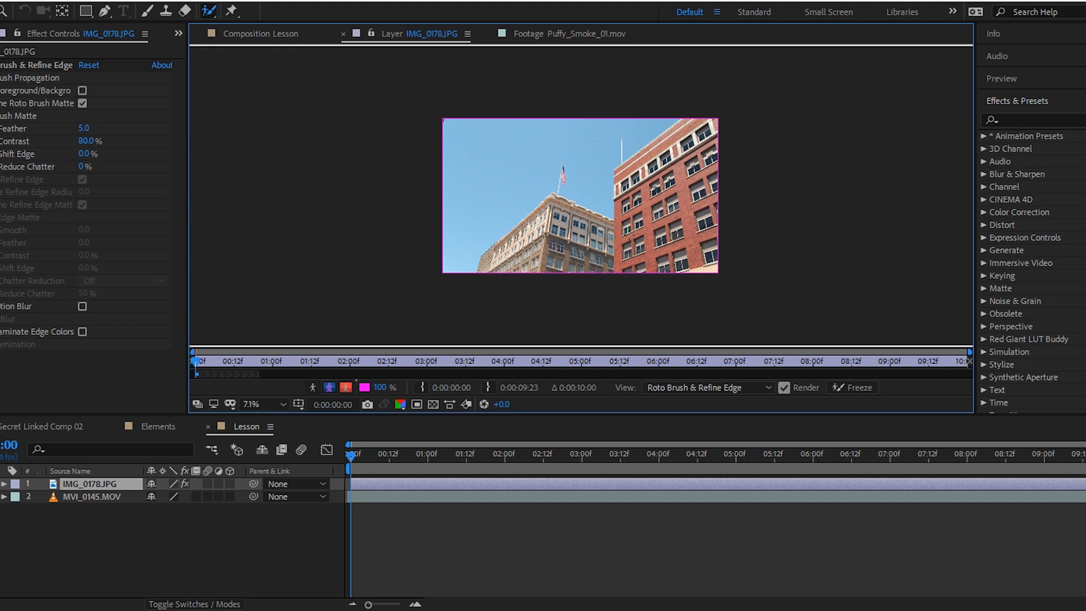
{"action": "left_click_drag", "start_coordinate": [523, 177], "coordinate": [483, 197]}
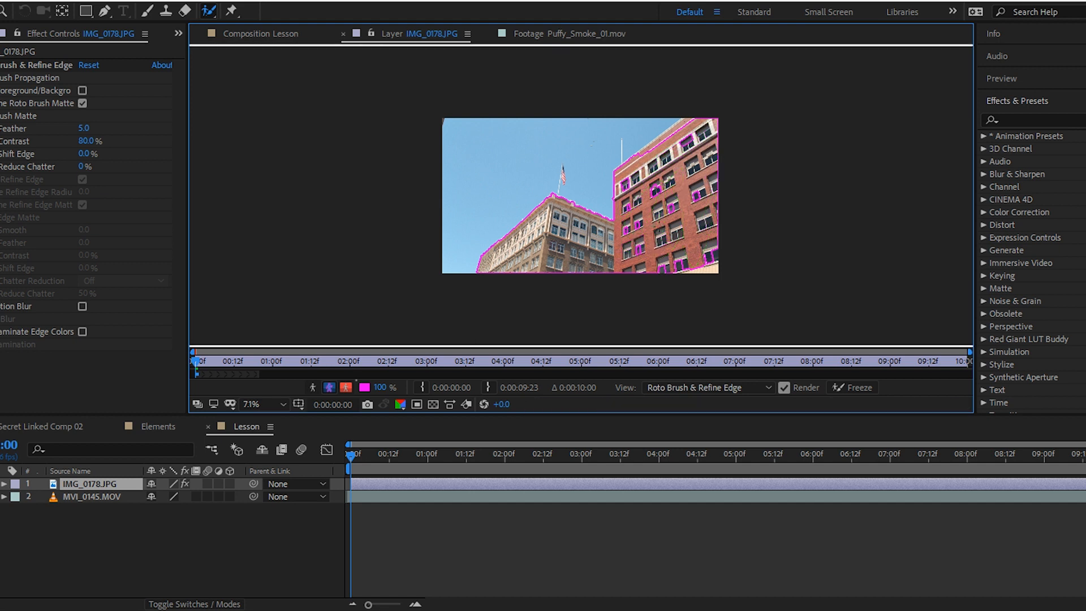
{"action": "mouse_move", "coordinate": [664, 171]}
{"action": "left_mouse_down"}
{"action": "mouse_move", "coordinate": [654, 195]}
{"action": "mouse_move", "coordinate": [634, 181]}
{"action": "left_mouse_up"}
{"action": "left_click_drag", "start_coordinate": [351, 454], "coordinate": [382, 460]}
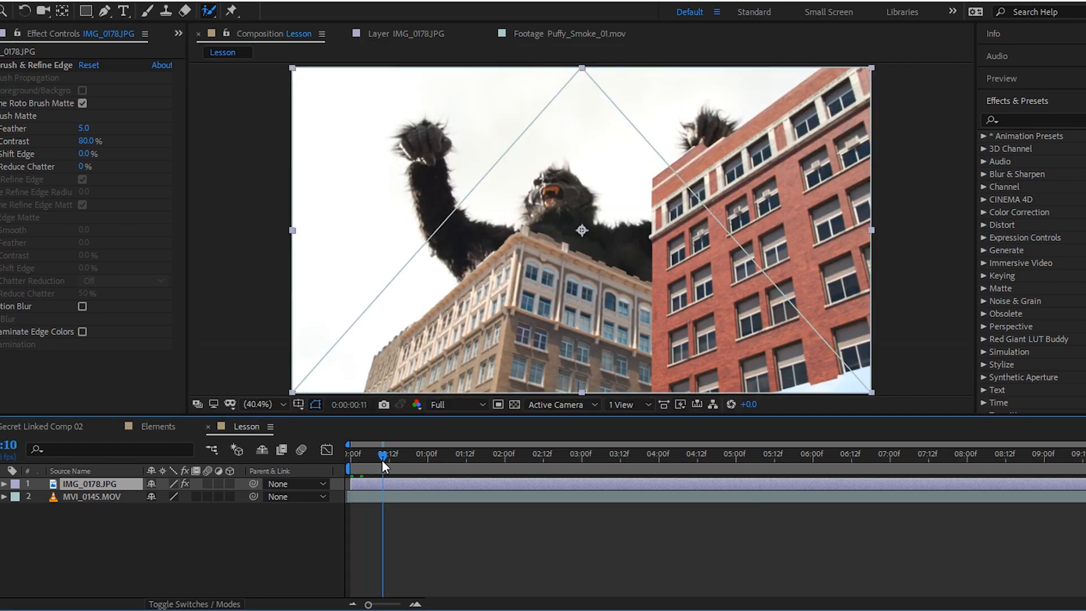
{"action": "key", "text": "Home"}
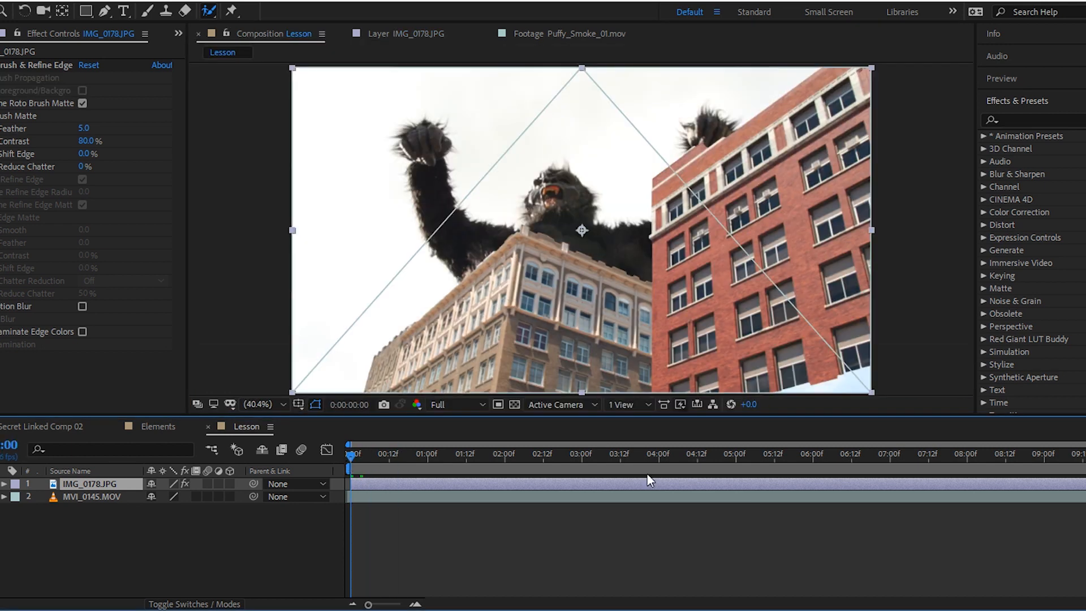
Enlarge the building cutout beyond the frame edges and shift it down so the gorilla stands behind the rooftops
{"action": "mouse_move", "coordinate": [614, 267]}
{"action": "left_mouse_down"}
{"action": "mouse_move", "coordinate": [619, 300]}
{"action": "mouse_move", "coordinate": [616, 266]}
{"action": "left_mouse_up"}
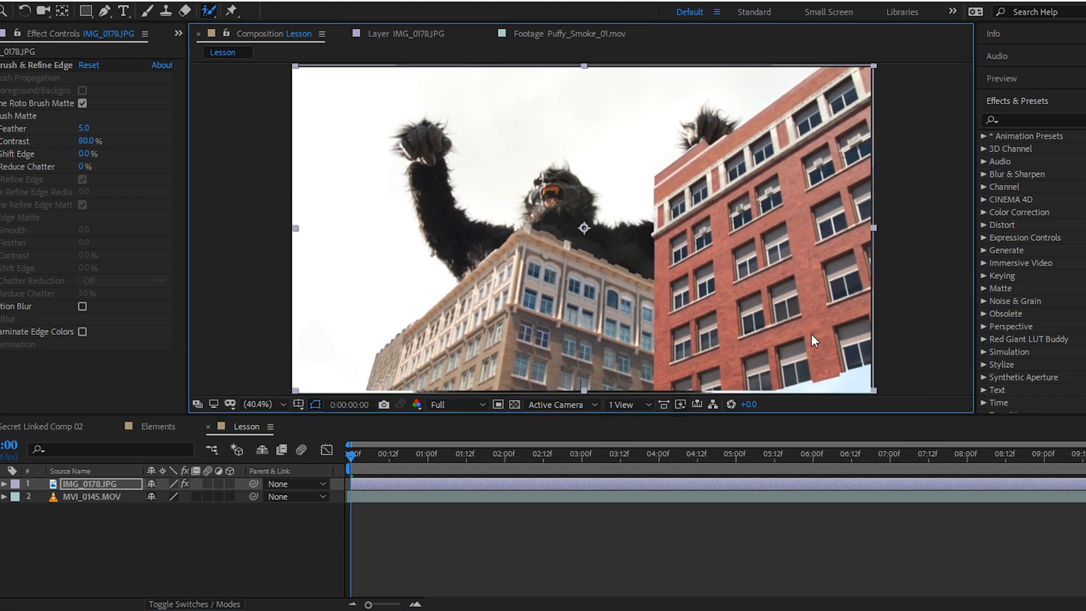
{"action": "left_click_drag", "start_coordinate": [873, 391], "coordinate": [915, 423]}
{"action": "left_click_drag", "start_coordinate": [795, 333], "coordinate": [793, 352]}
{"action": "left_click_drag", "start_coordinate": [403, 453], "coordinate": [345, 459]}
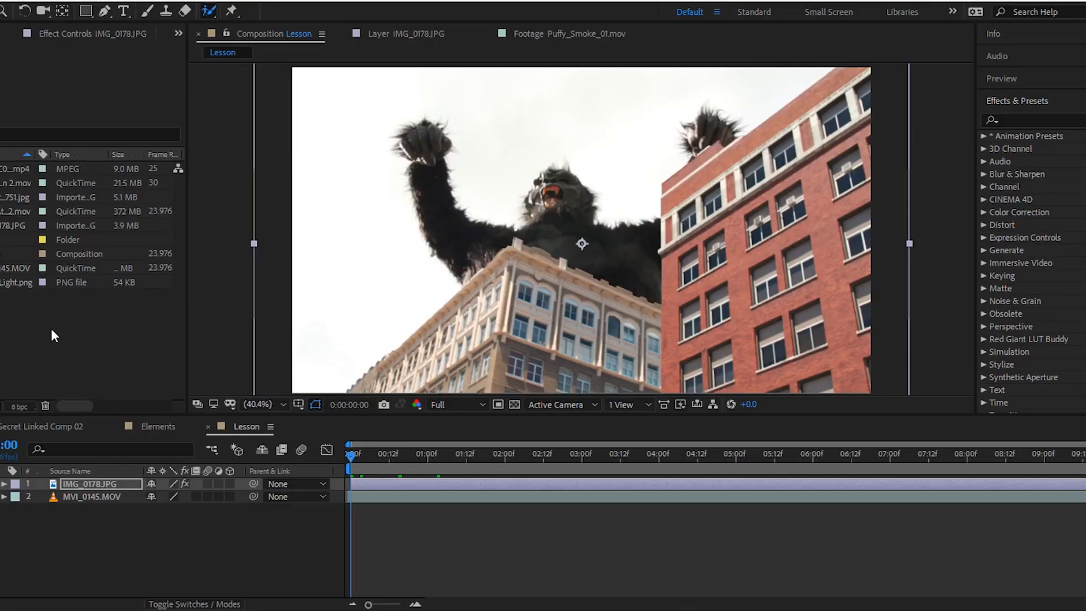
Add the blue-sky clouds image as the lowest layer of the Lesson composition and apply Fit to Comp
{"action": "left_click_drag", "start_coordinate": [6, 196], "coordinate": [352, 507]}
{"action": "right_click", "coordinate": [388, 513]}
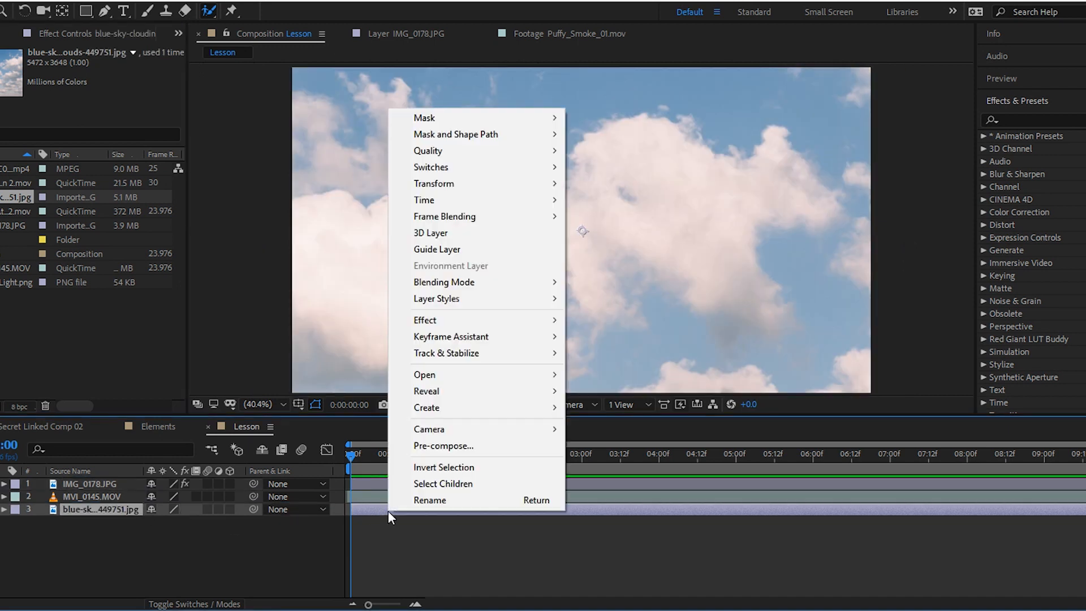
{"action": "mouse_move", "coordinate": [509, 183]}
{"action": "left_click", "coordinate": [633, 378]}
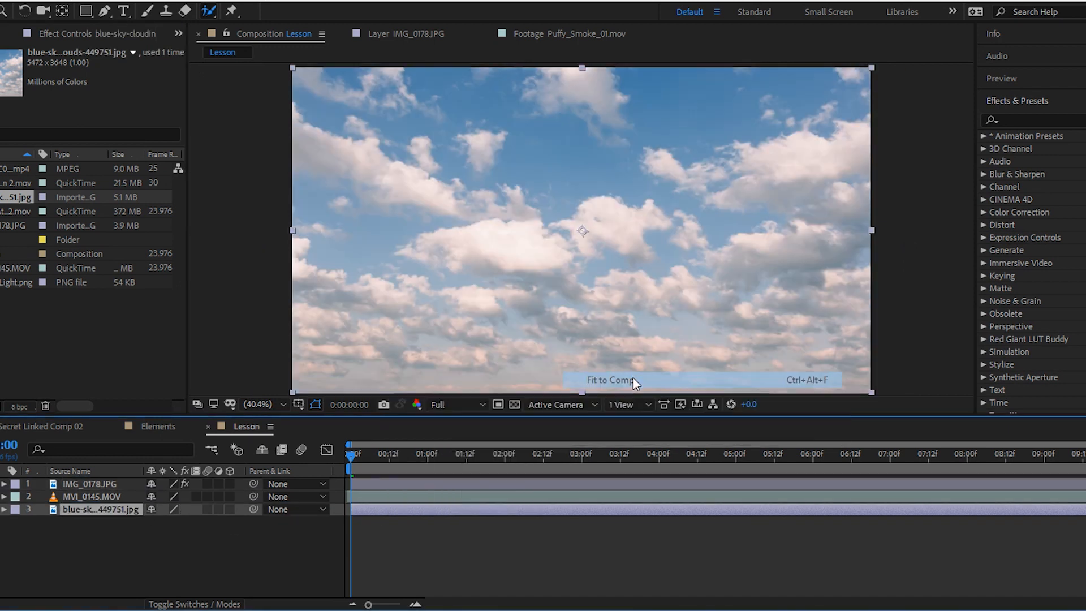
Hide the MVI_0145.MOV layer and brighten the sky image with a Levels effect
{"action": "left_click", "coordinate": [1, 497]}
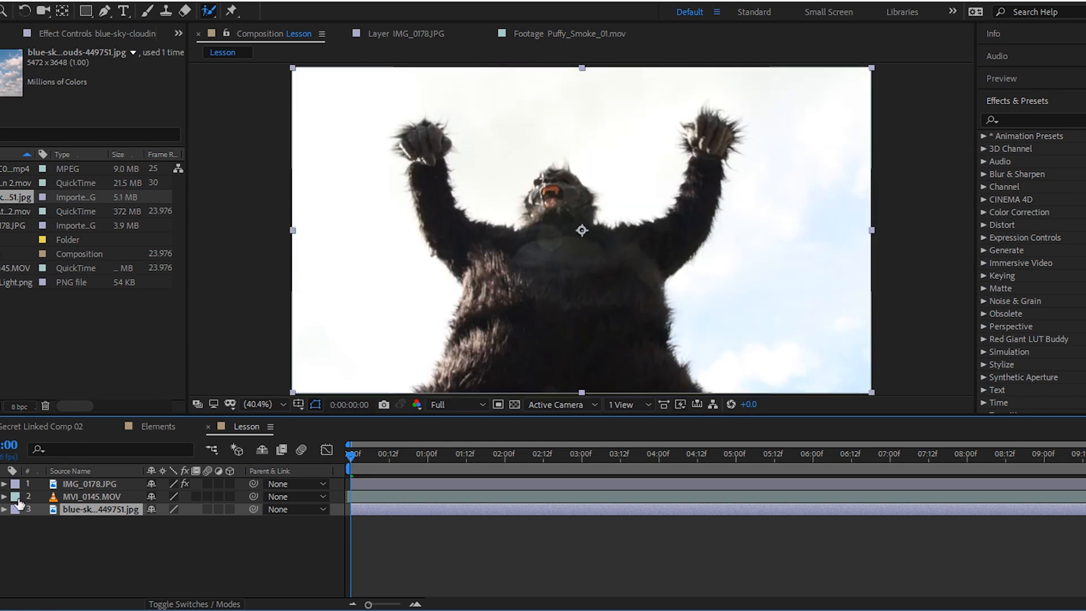
{"action": "left_click", "coordinate": [1, 496]}
{"action": "left_click", "coordinate": [1055, 120]}
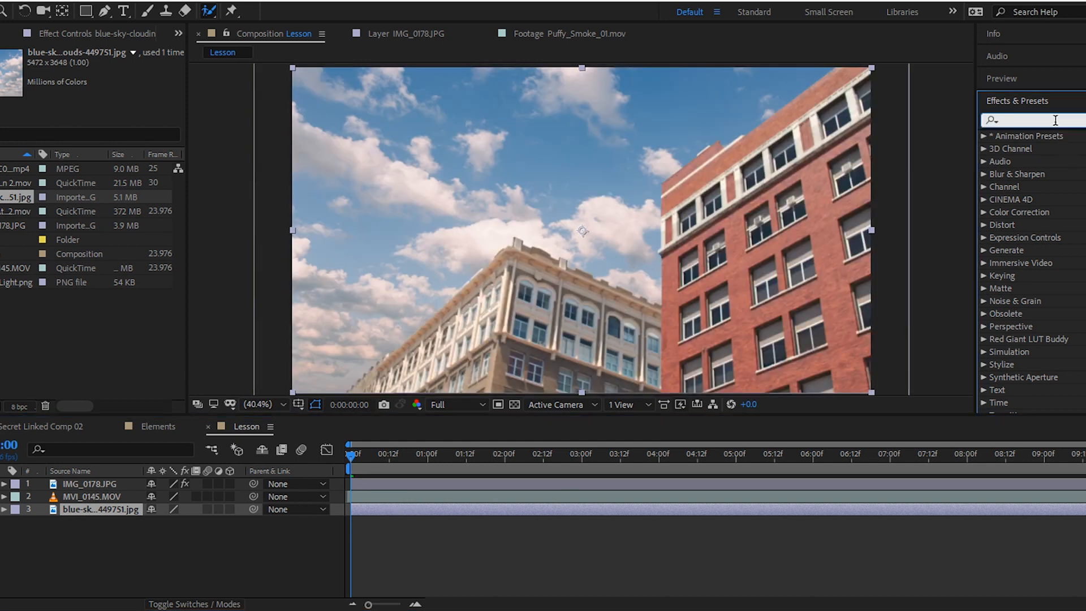
{"action": "type", "text": "levels"}
{"action": "left_click_drag", "start_coordinate": [1042, 224], "coordinate": [646, 507]}
{"action": "left_click_drag", "start_coordinate": [87, 158], "coordinate": [0, 158]}
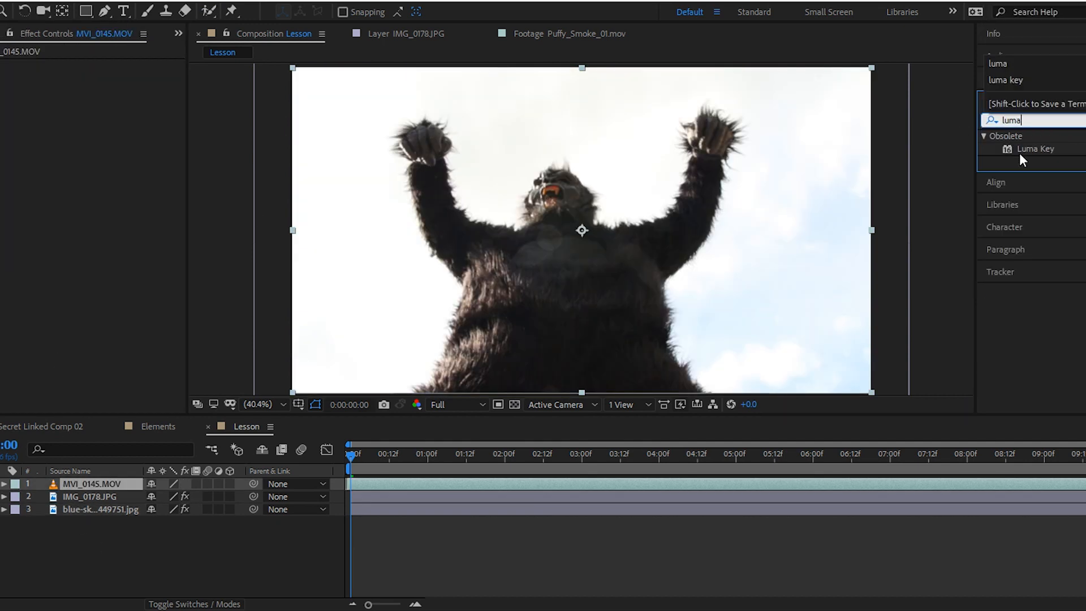
Apply Luma Key to the MVI_0145.MOV layer, using Key Out Brighter with a threshold of 199
{"action": "left_click_drag", "start_coordinate": [1022, 154], "coordinate": [501, 484]}
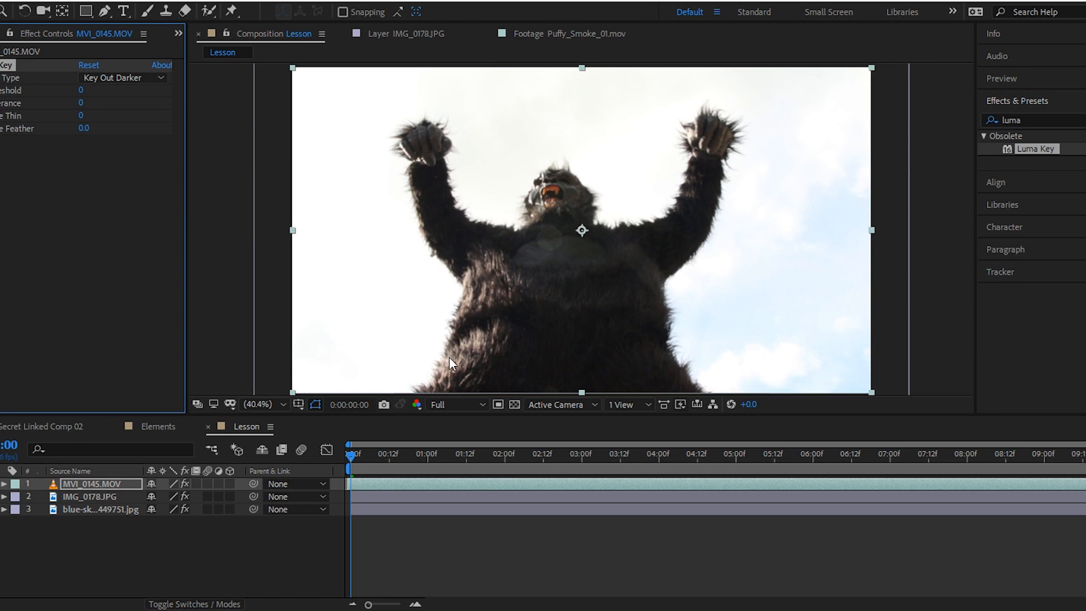
{"action": "left_click", "coordinate": [125, 78]}
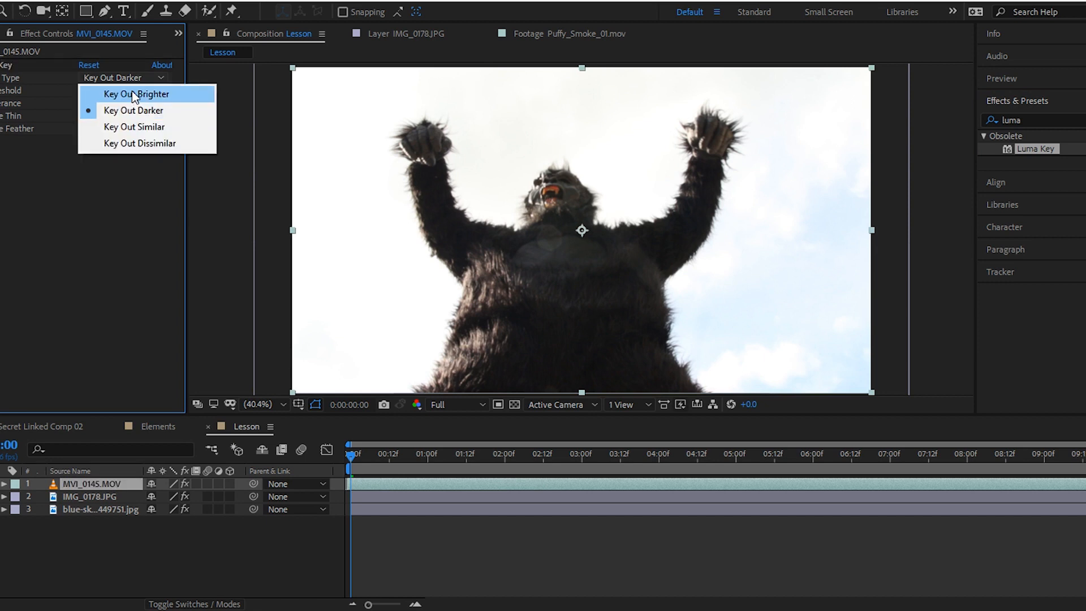
{"action": "left_click", "coordinate": [131, 93]}
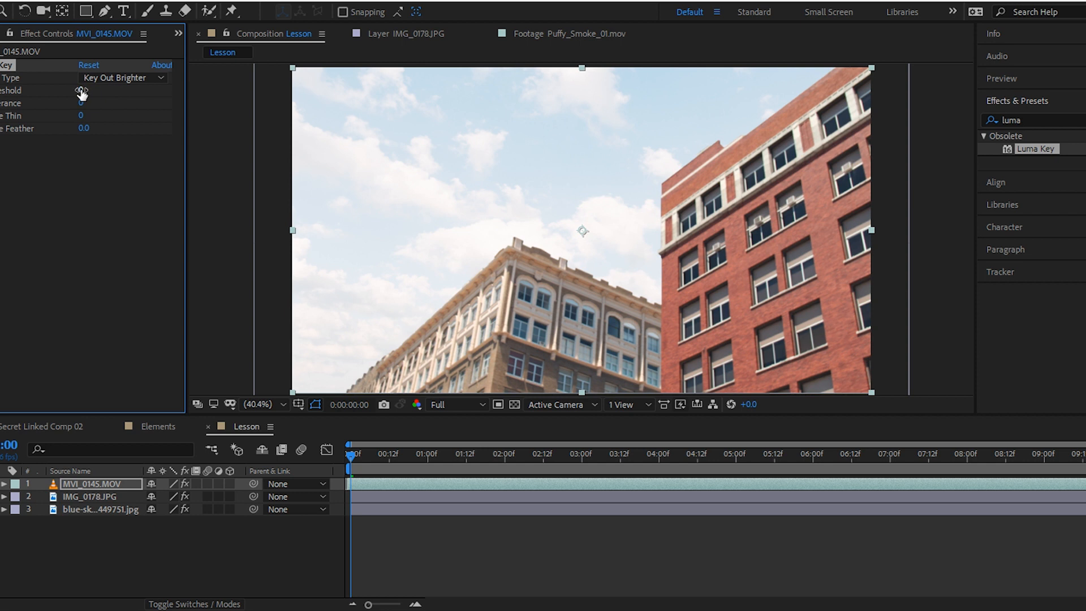
{"action": "left_click_drag", "start_coordinate": [82, 92], "coordinate": [241, 101]}
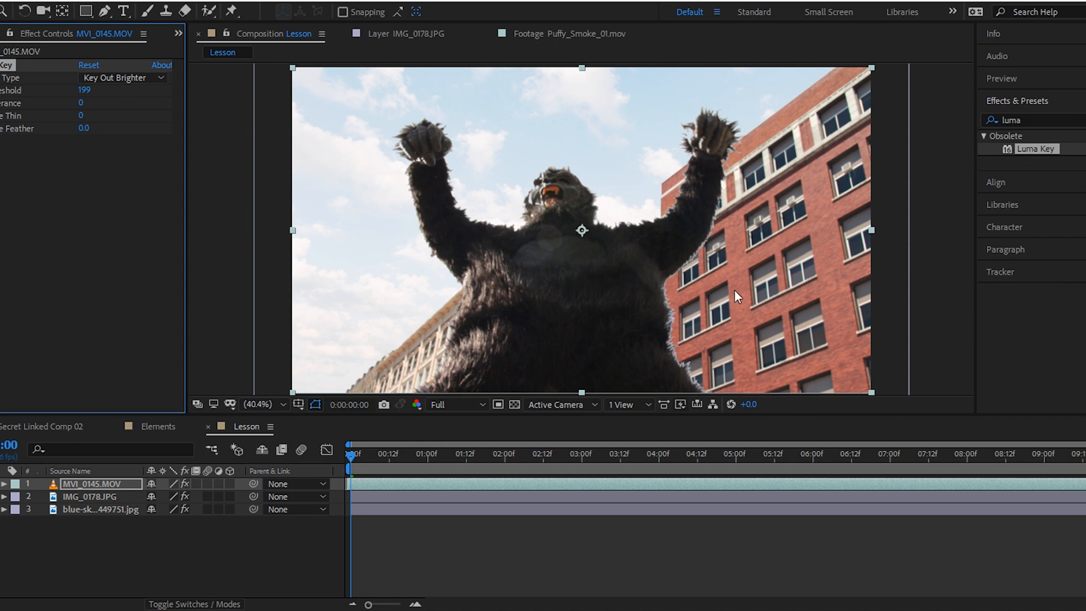
Clean up the gorilla's keyed edges by applying Matte Choker and Refine Soft Matte to the MVI_0145.MOV layer
{"action": "scroll", "coordinate": [720, 252], "scroll_direction": "up", "scroll_amount": 4}
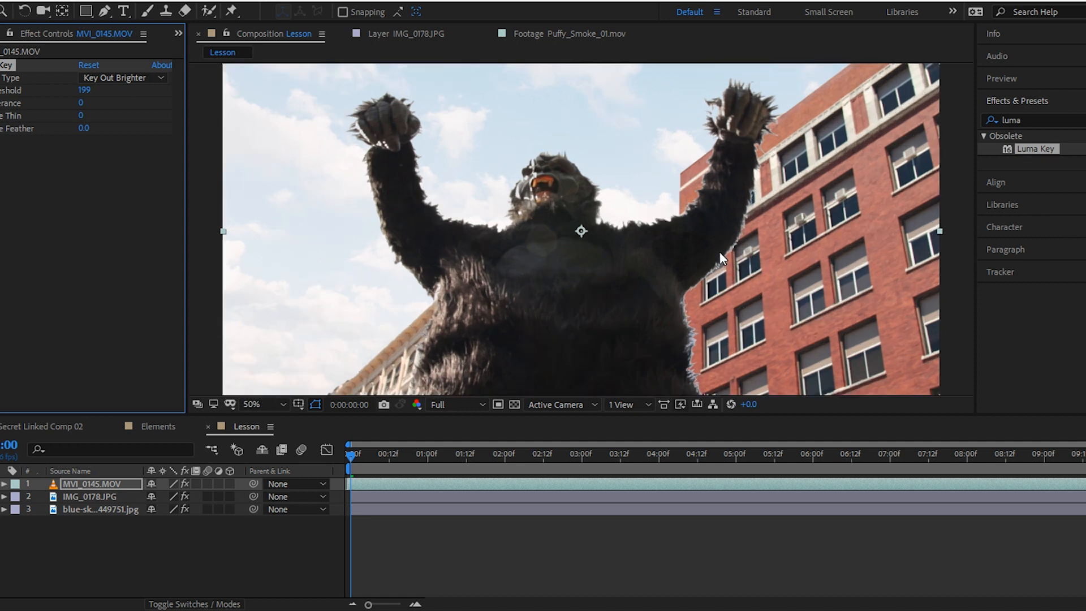
{"action": "left_click_drag", "start_coordinate": [834, 296], "coordinate": [561, 160]}
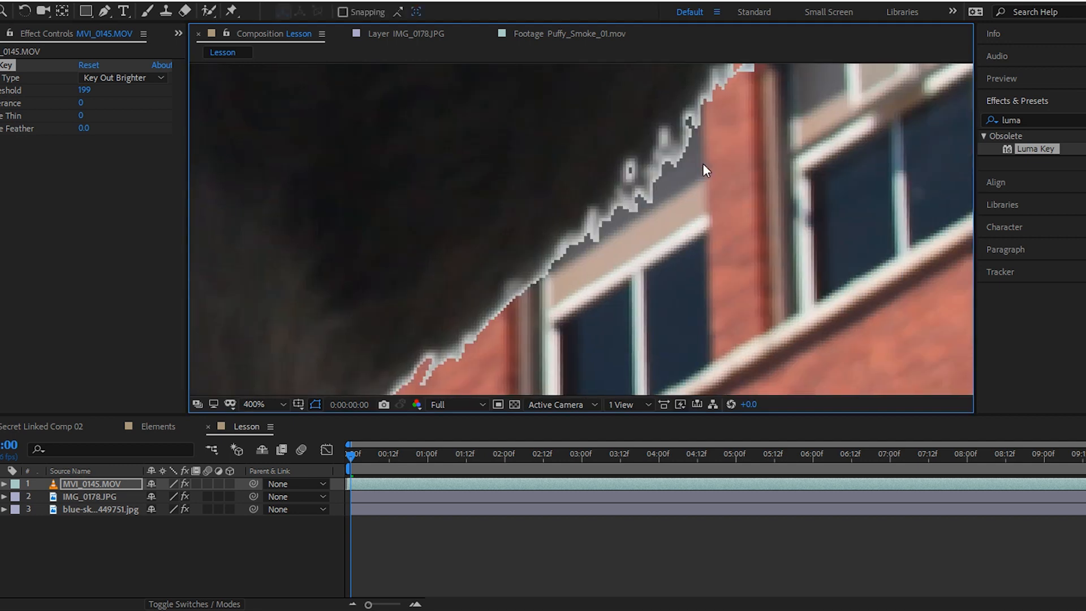
{"action": "scroll", "coordinate": [559, 198], "scroll_direction": "down", "scroll_amount": 6}
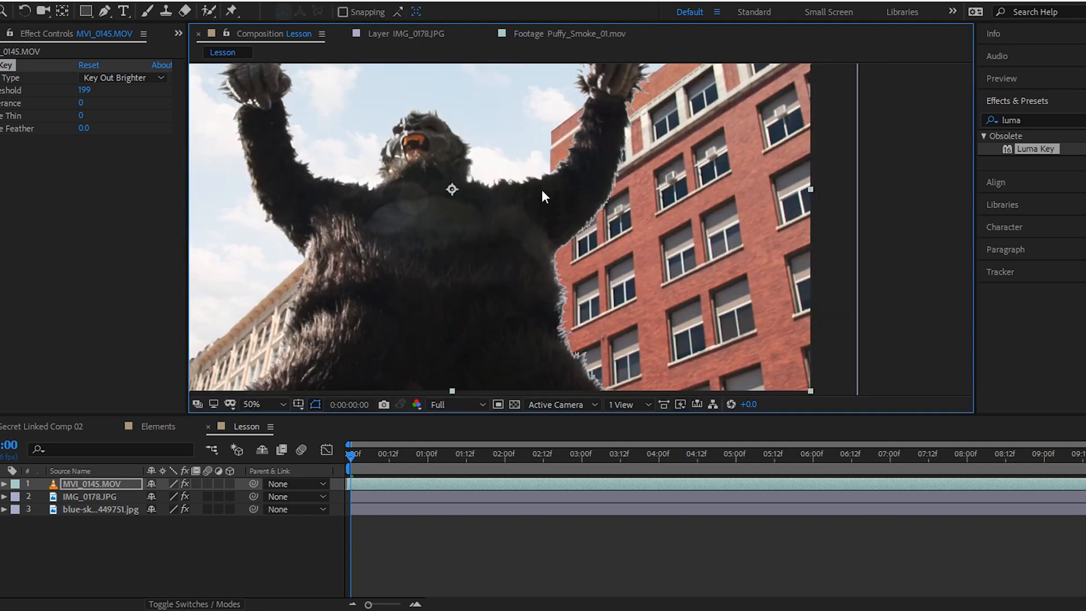
{"action": "key", "text": "space"}
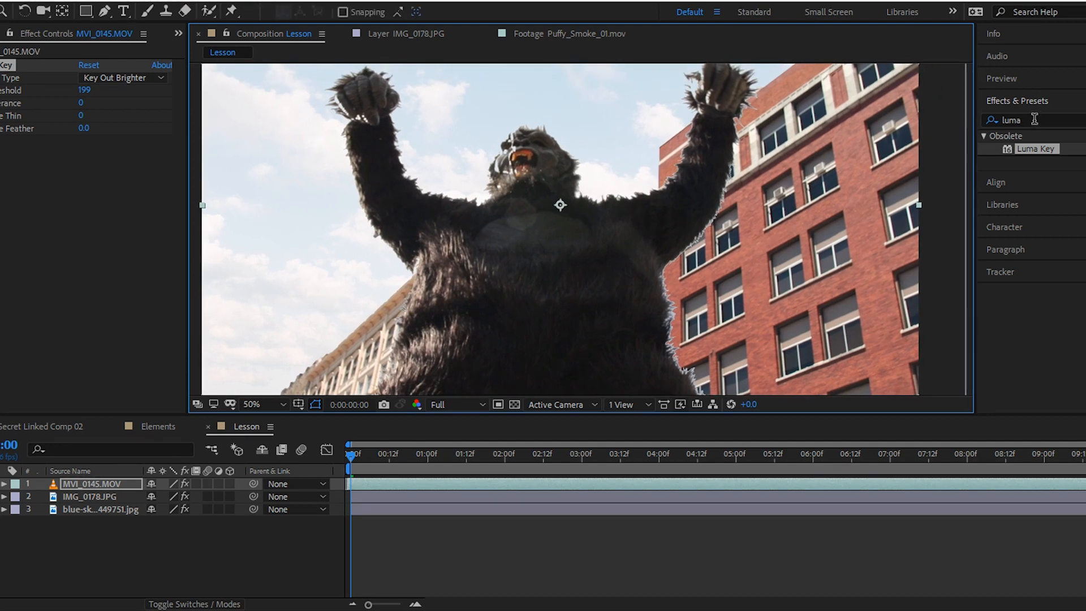
{"action": "left_click", "coordinate": [1040, 120]}
{"action": "type", "text": "m"}
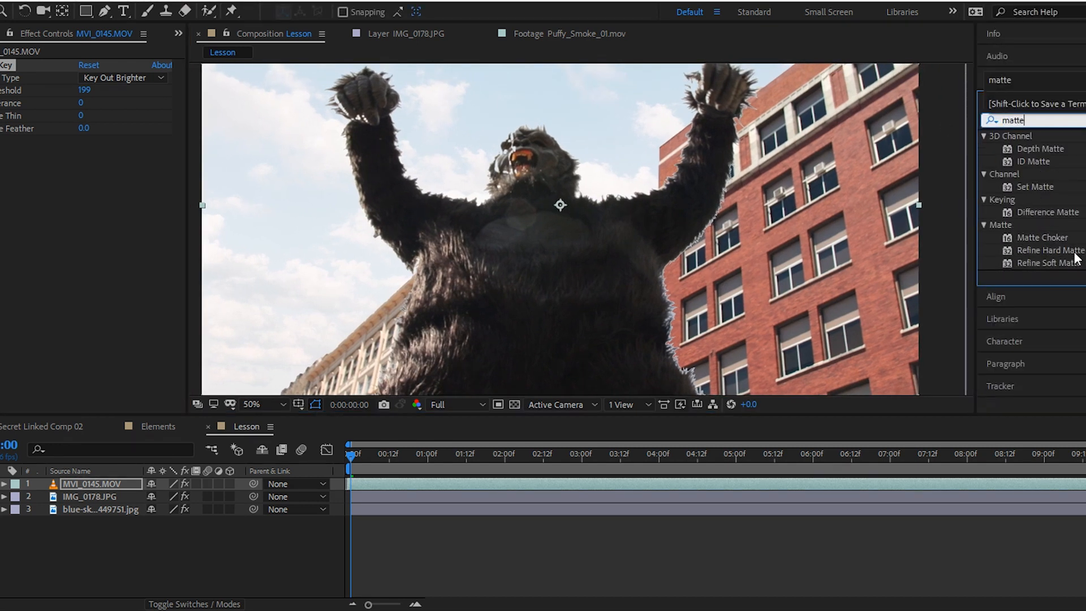
{"action": "left_click_drag", "start_coordinate": [1068, 242], "coordinate": [487, 480]}
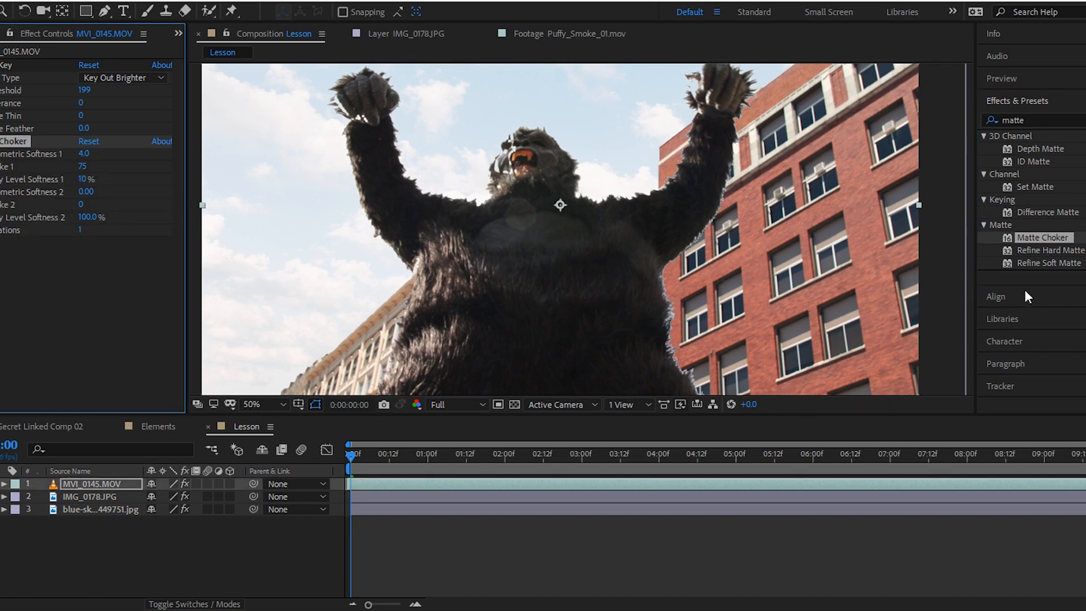
{"action": "left_click_drag", "start_coordinate": [1063, 263], "coordinate": [799, 485]}
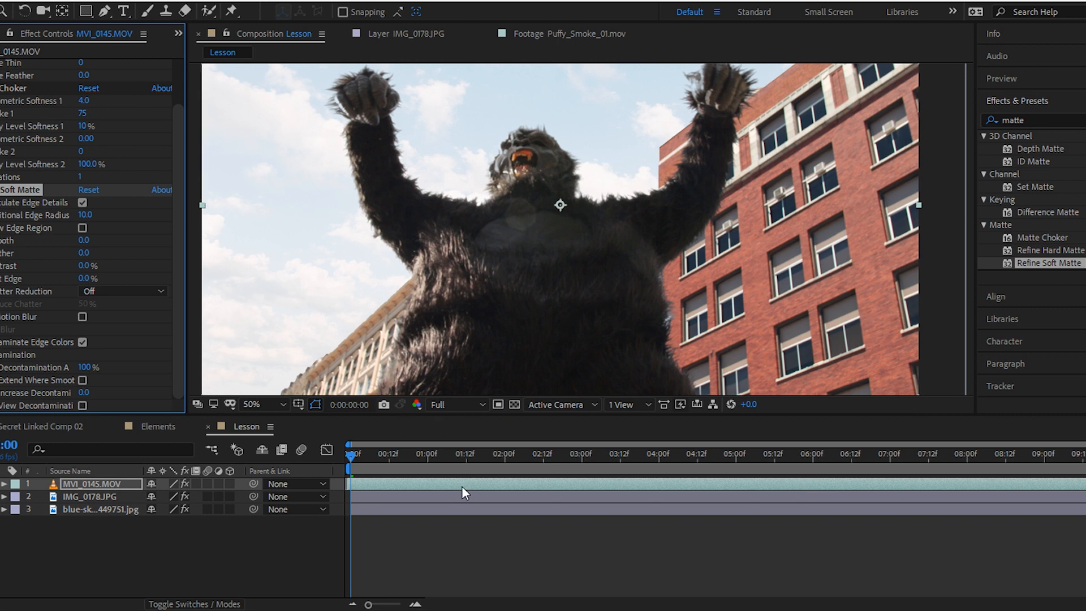
{"action": "left_click", "coordinate": [265, 404]}
{"action": "left_click", "coordinate": [275, 141]}
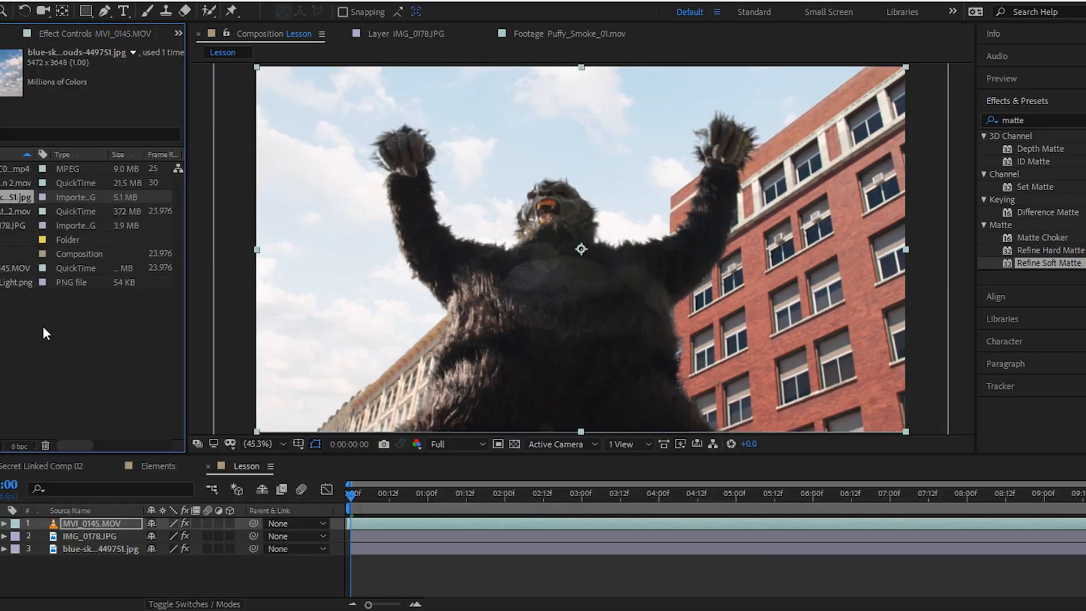
Add Dust_AtCam_02.mov as the top layer, fit it to the composition and shift its timing in the timeline
{"action": "left_click_drag", "start_coordinate": [12, 211], "coordinate": [367, 517]}
{"action": "right_click", "coordinate": [383, 519]}
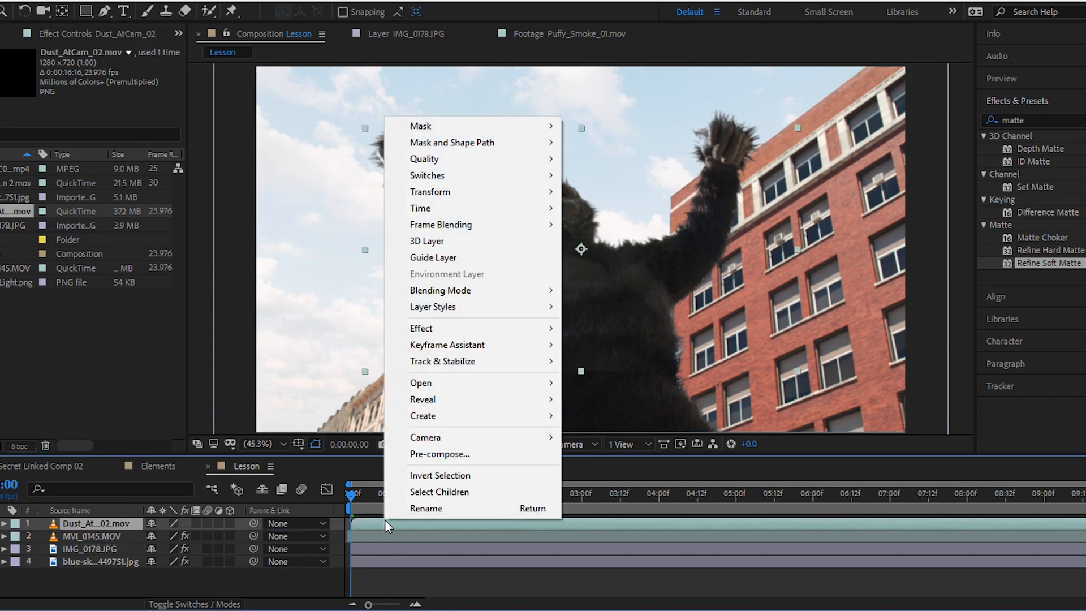
{"action": "mouse_move", "coordinate": [424, 186]}
{"action": "left_click", "coordinate": [584, 402]}
{"action": "left_click_drag", "start_coordinate": [372, 521], "coordinate": [796, 521]}
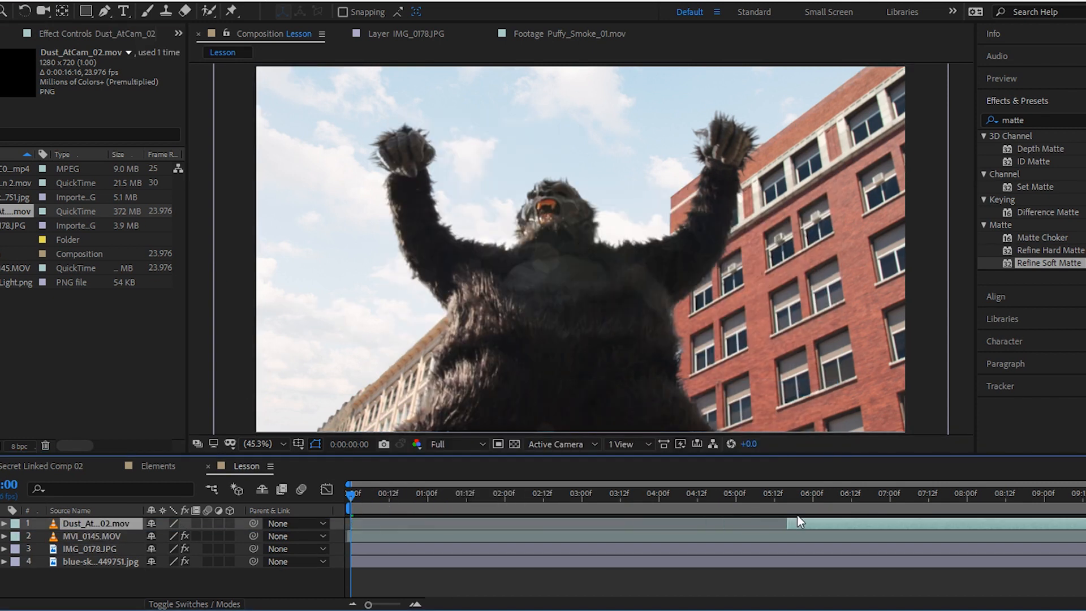
{"action": "left_click_drag", "start_coordinate": [359, 531], "coordinate": [356, 531]}
Add the aerial explosion clip just below the dust layer, shift it earlier and place it over the gorilla's raised arm and chest
{"action": "left_click_drag", "start_coordinate": [5, 183], "coordinate": [351, 518]}
{"action": "left_click_drag", "start_coordinate": [430, 521], "coordinate": [374, 526]}
{"action": "left_click_drag", "start_coordinate": [578, 270], "coordinate": [481, 269]}
{"action": "left_click_drag", "start_coordinate": [108, 524], "coordinate": [112, 539]}
Add Street Light.png below the explosion layer and position it in front of the red brick building
{"action": "left_click_drag", "start_coordinate": [17, 282], "coordinate": [351, 521]}
{"action": "left_click_drag", "start_coordinate": [109, 524], "coordinate": [116, 552]}
{"action": "left_click_drag", "start_coordinate": [631, 251], "coordinate": [820, 377]}
Enlarge the street light and reposition it in the lower corner of the frame, in front of the brick building
{"action": "left_click", "coordinate": [644, 305]}
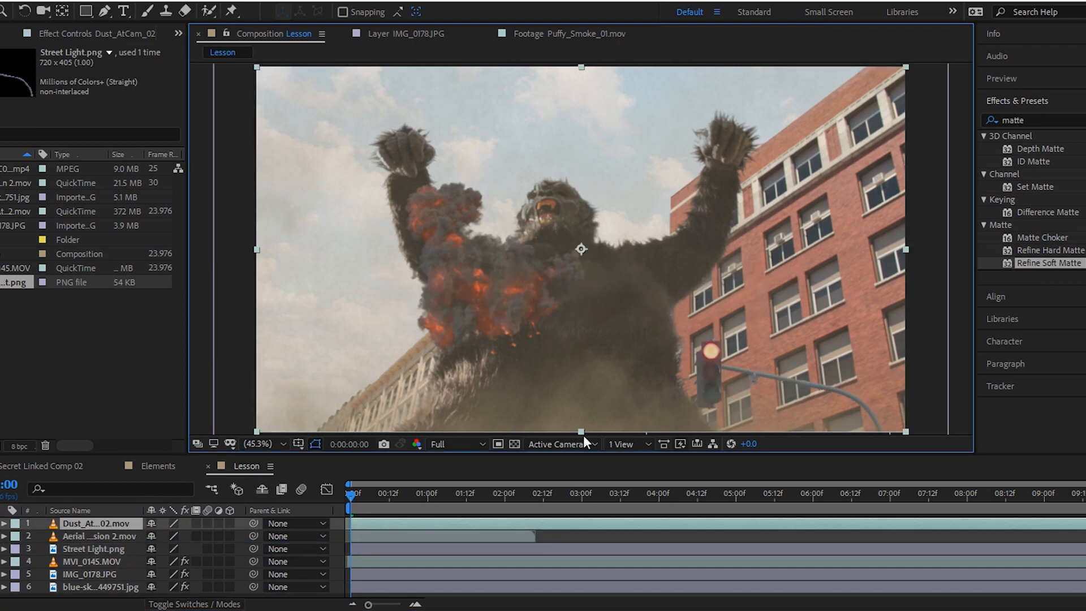
{"action": "left_click", "coordinate": [370, 547]}
{"action": "left_click_drag", "start_coordinate": [648, 306], "coordinate": [585, 270]}
{"action": "left_click_drag", "start_coordinate": [801, 392], "coordinate": [793, 386]}
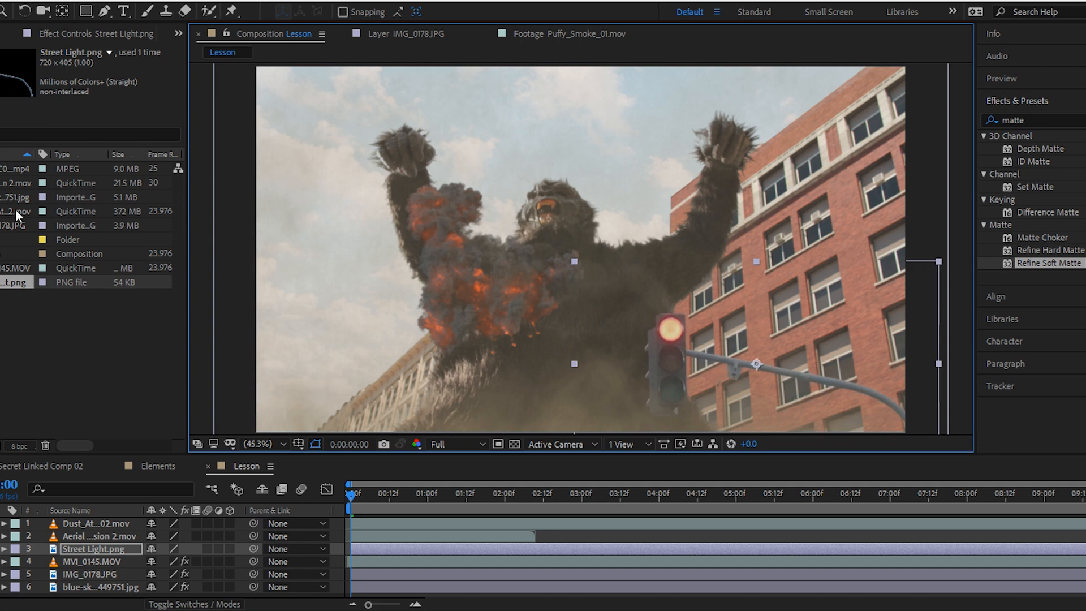
Add the fire clip A008_C011_0507N4.mp4 just below the dust layer and set its blending mode to Screen
{"action": "left_click_drag", "start_coordinate": [17, 168], "coordinate": [284, 532]}
{"action": "key", "text": "F4"}
{"action": "left_click", "coordinate": [165, 536]}
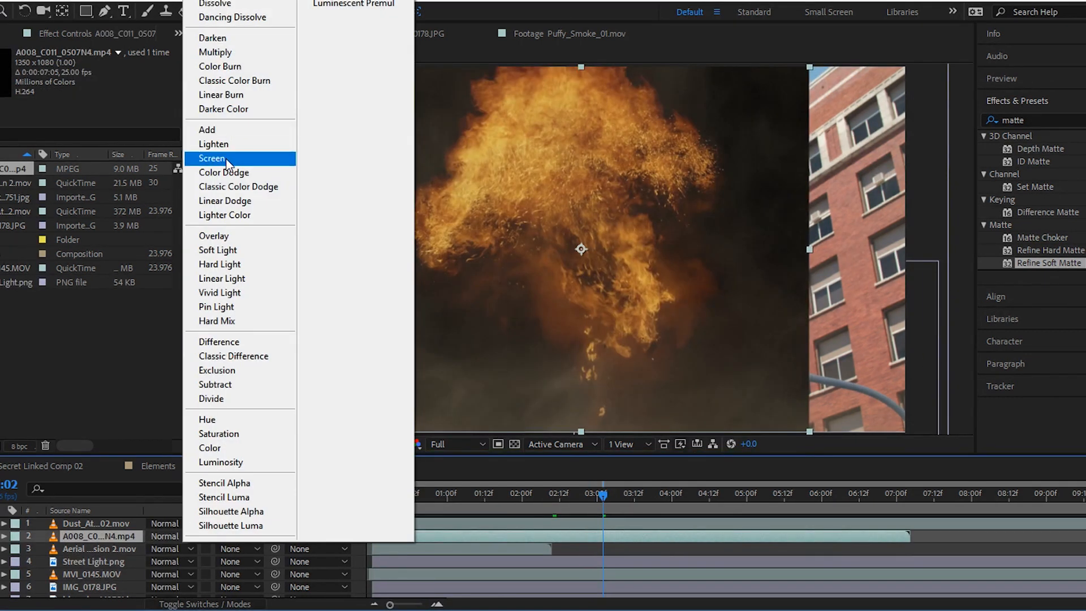
{"action": "left_click", "coordinate": [226, 161]}
Change the fire clip's blending mode to Add and place it over the brick building, behind the MVI_0145.MOV gorilla layer
{"action": "left_click", "coordinate": [238, 537]}
{"action": "left_click", "coordinate": [182, 534]}
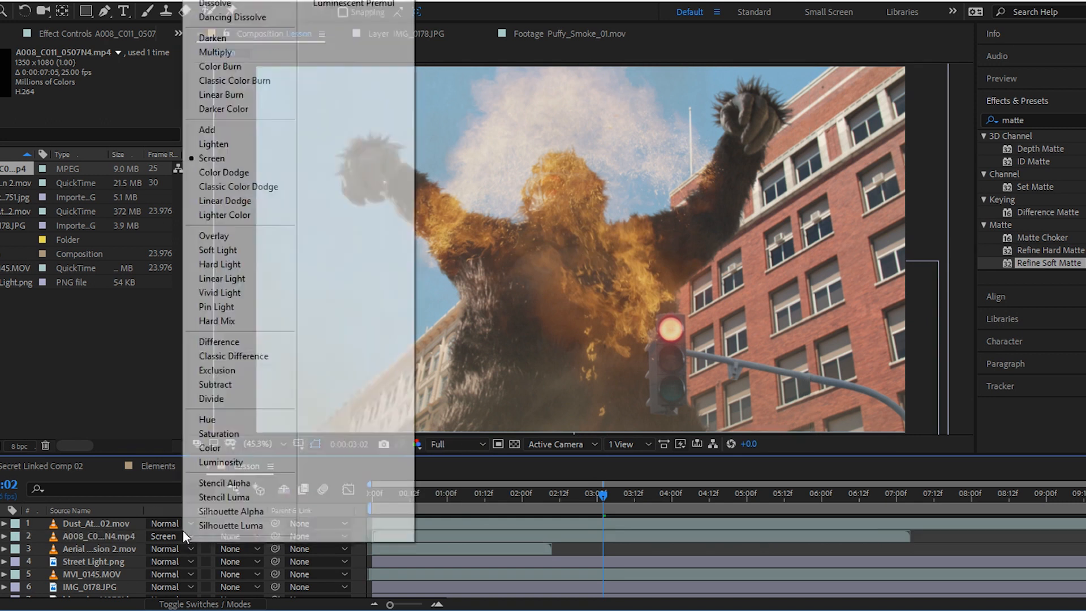
{"action": "left_click", "coordinate": [214, 129]}
{"action": "left_click_drag", "start_coordinate": [709, 260], "coordinate": [861, 258]}
{"action": "left_click_drag", "start_coordinate": [113, 536], "coordinate": [116, 575]}
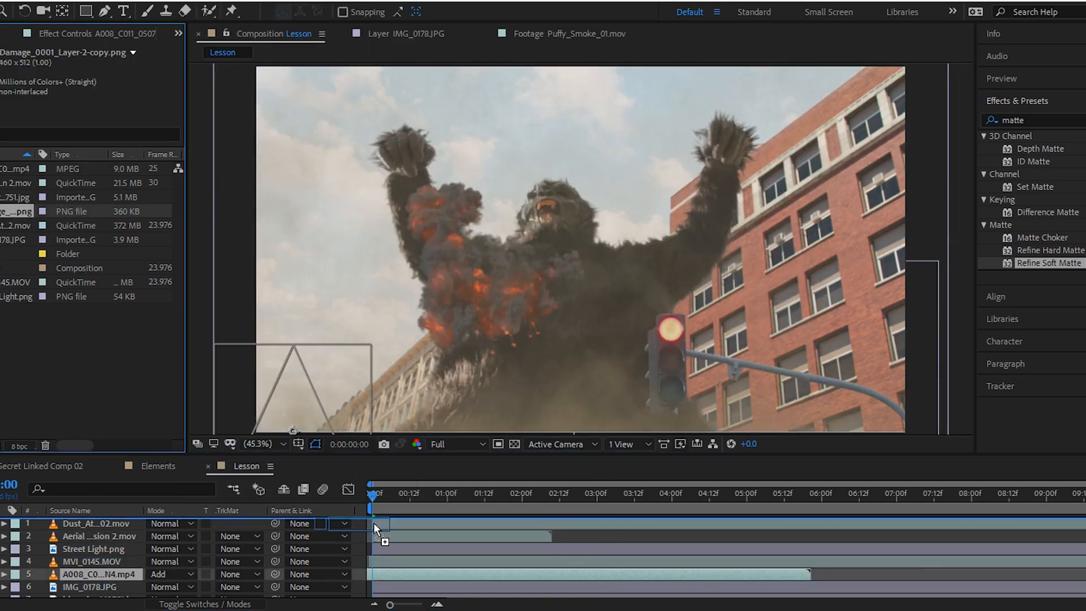
Add Damage_0001_Layer-2-copy.png, enlarge and rotate it to cover the brick building's face, and stack it behind the gorilla layer
{"action": "left_click_drag", "start_coordinate": [374, 522], "coordinate": [756, 308]}
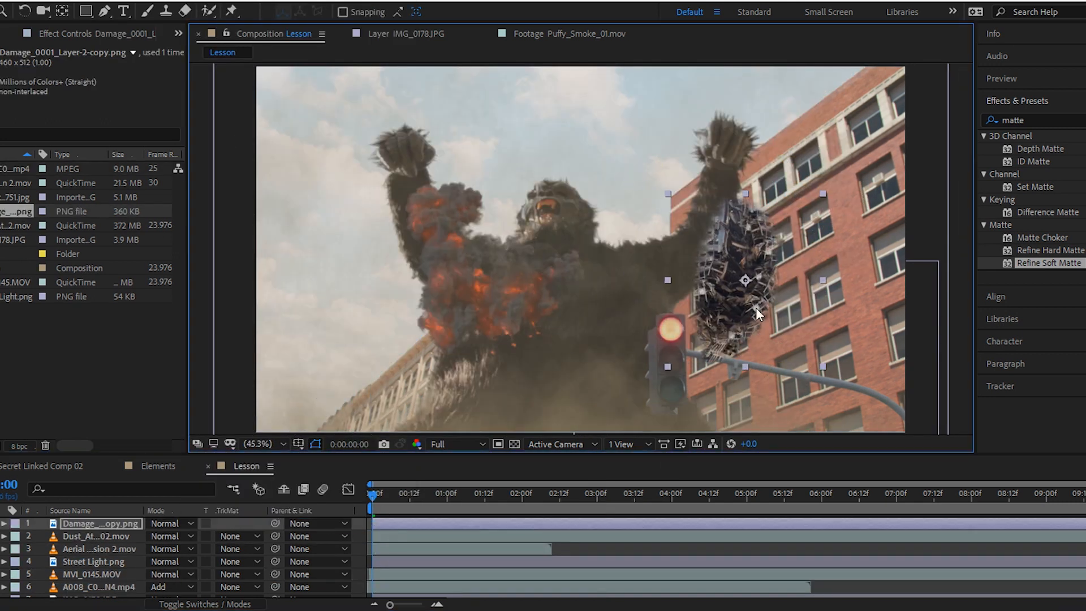
{"action": "left_click_drag", "start_coordinate": [812, 194], "coordinate": [871, 123]}
{"action": "left_click", "coordinate": [24, 12]}
{"action": "left_click_drag", "start_coordinate": [603, 122], "coordinate": [535, 127]}
{"action": "key", "text": "v"}
{"action": "left_click_drag", "start_coordinate": [755, 201], "coordinate": [875, 241]}
{"action": "left_click_drag", "start_coordinate": [170, 519], "coordinate": [126, 577]}
Play back the composite from the beginning to review the layered elements
{"action": "left_click", "coordinate": [455, 445]}
{"action": "left_click", "coordinate": [454, 492]}
{"action": "left_click", "coordinate": [378, 500]}
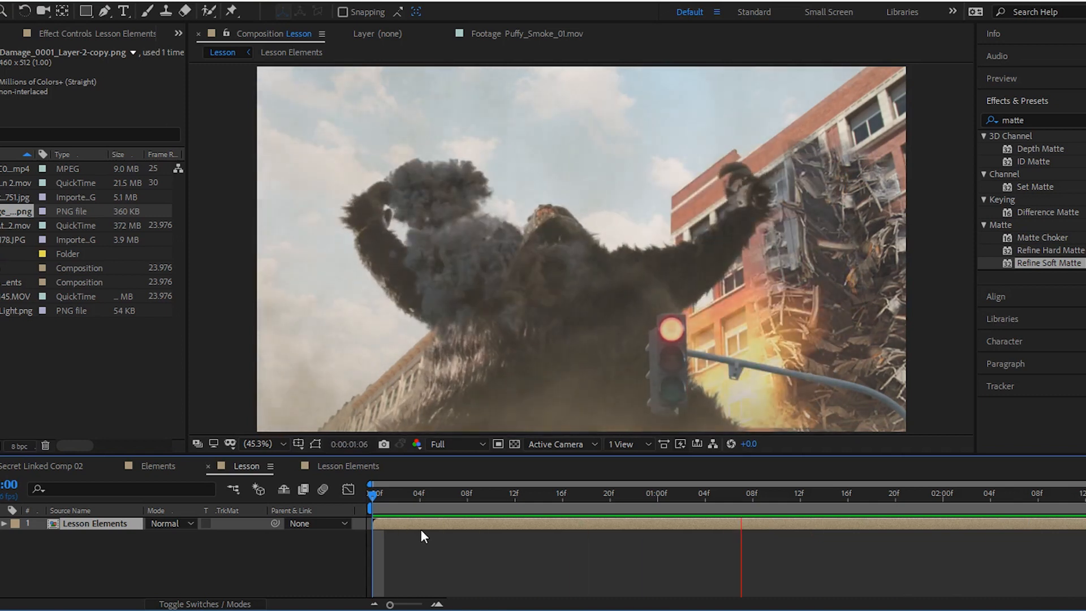
Create a null object above the Lesson Elements layer
{"action": "right_click", "coordinate": [256, 541]}
{"action": "mouse_move", "coordinate": [294, 374]}
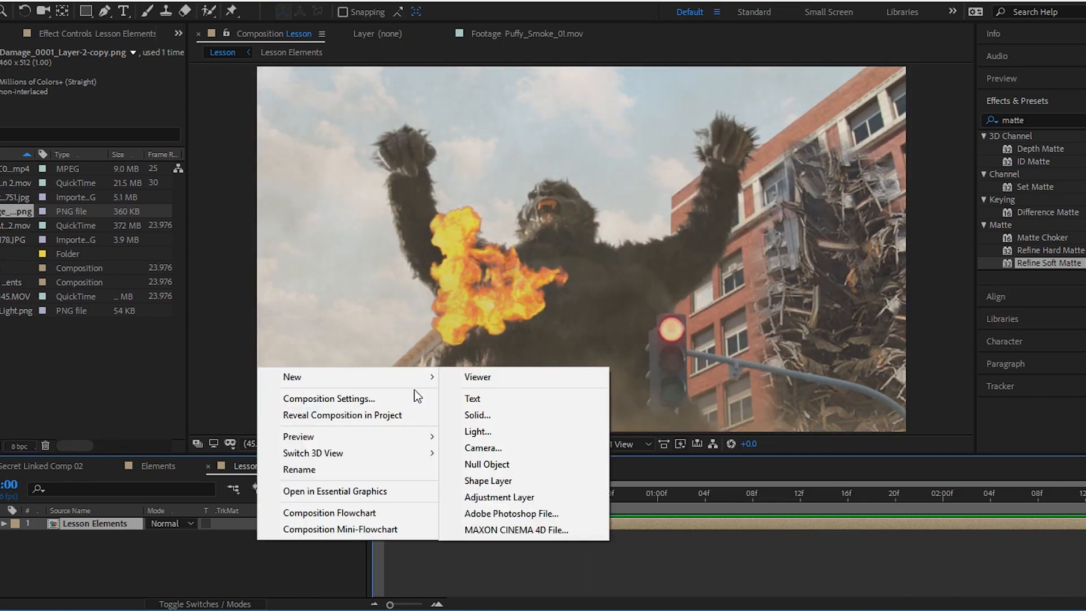
{"action": "left_click", "coordinate": [510, 465]}
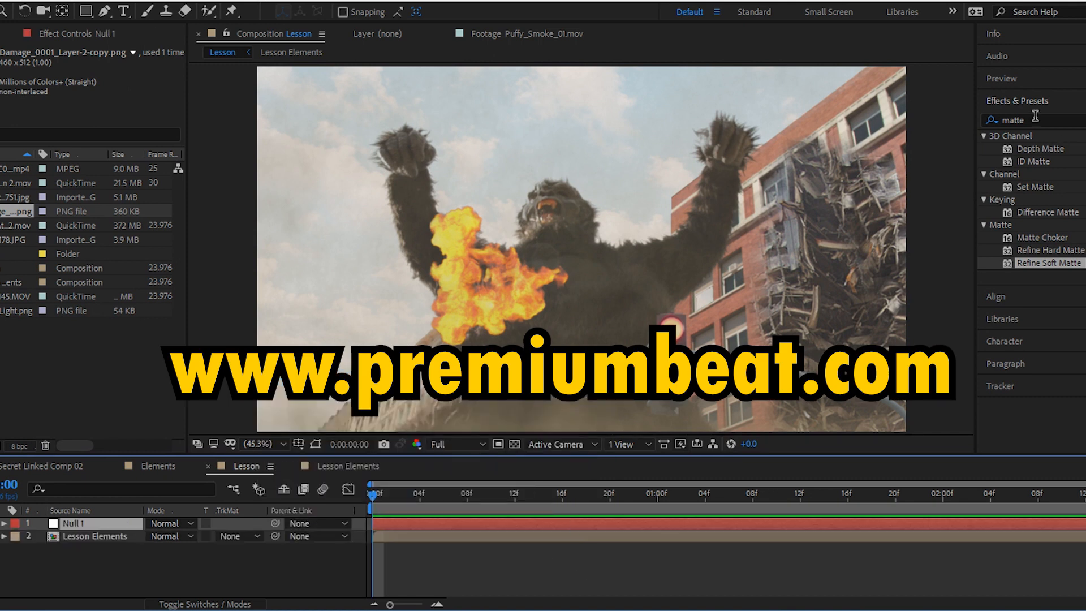
Look through the handheld and 1080p camera shake animation presets and apply a handheld preset from the For any footage folder to the null
{"action": "left_click", "coordinate": [1084, 120]}
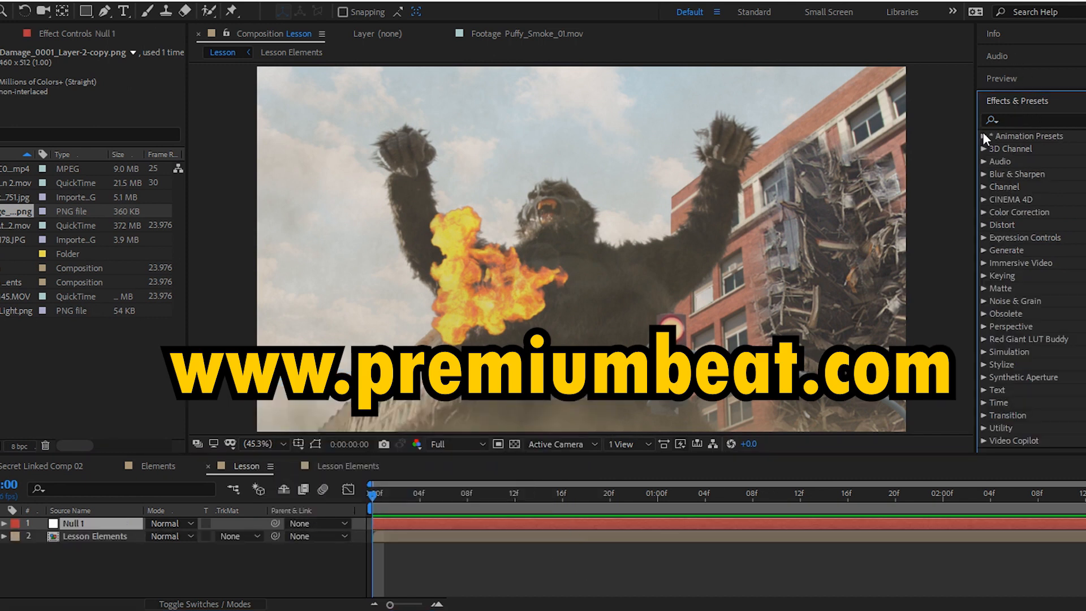
{"action": "left_click", "coordinate": [984, 136]}
{"action": "left_click", "coordinate": [997, 148]}
{"action": "left_click", "coordinate": [1010, 161]}
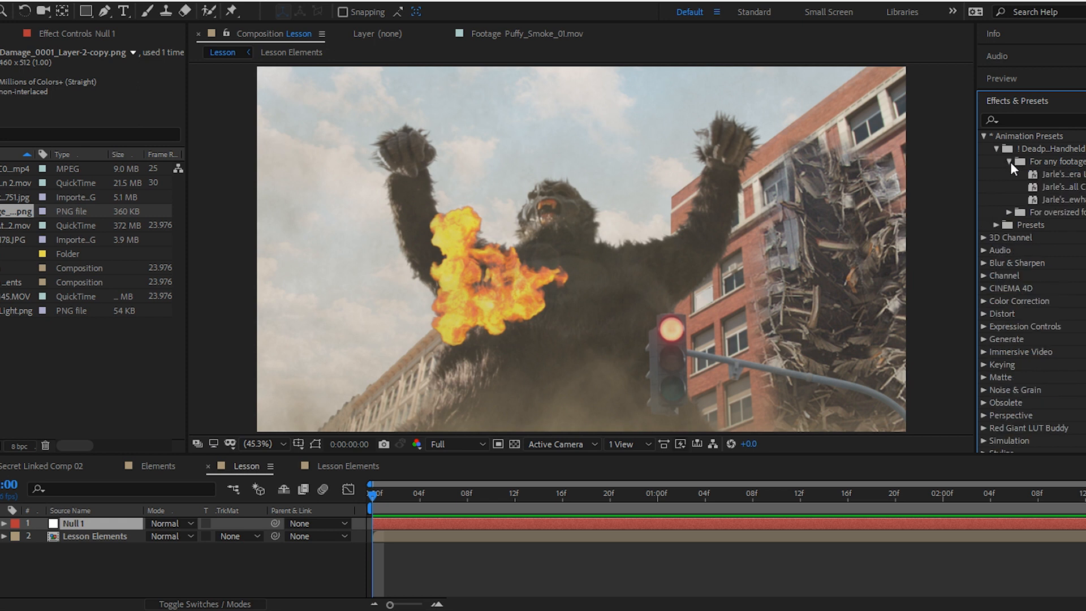
{"action": "left_click", "coordinate": [995, 225]}
{"action": "left_click", "coordinate": [1008, 313]}
{"action": "scroll", "coordinate": [1018, 322], "scroll_direction": "down", "scroll_amount": 5}
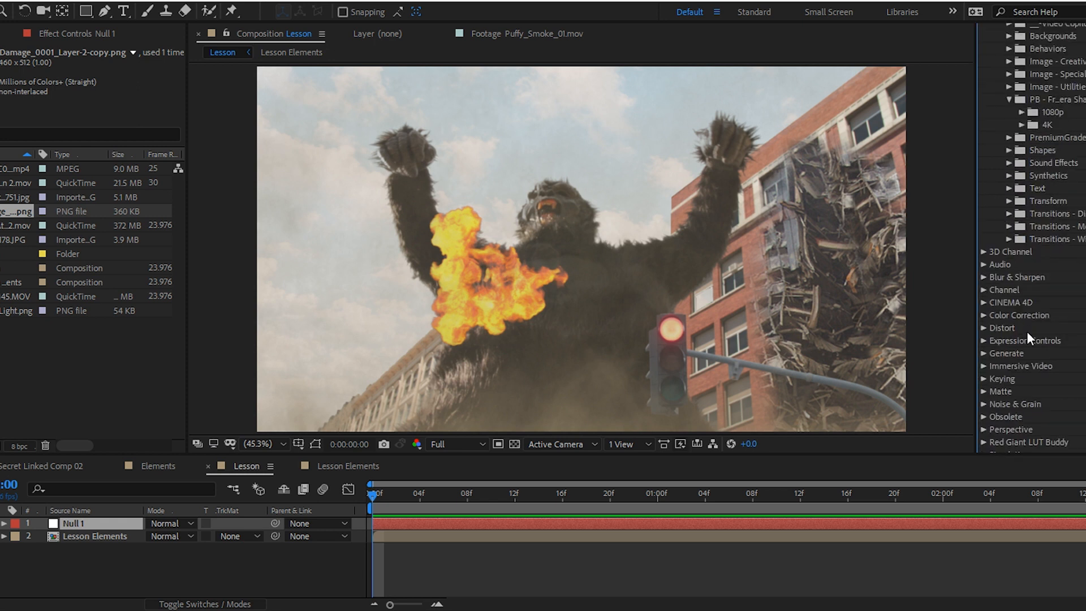
{"action": "left_click", "coordinate": [1022, 154]}
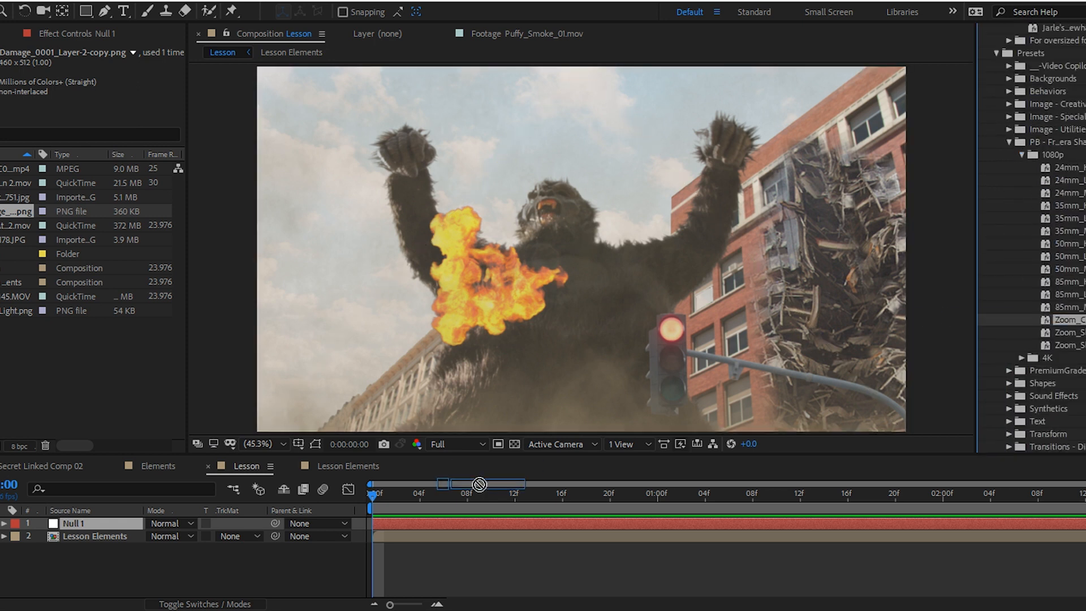
{"action": "scroll", "coordinate": [1051, 301], "scroll_direction": "up", "scroll_amount": 5}
{"action": "left_click_drag", "start_coordinate": [1054, 186], "coordinate": [519, 523]}
Enable motion blur for the composition and the Lesson Elements layer, and parent that layer to the null
{"action": "left_click", "coordinate": [321, 491]}
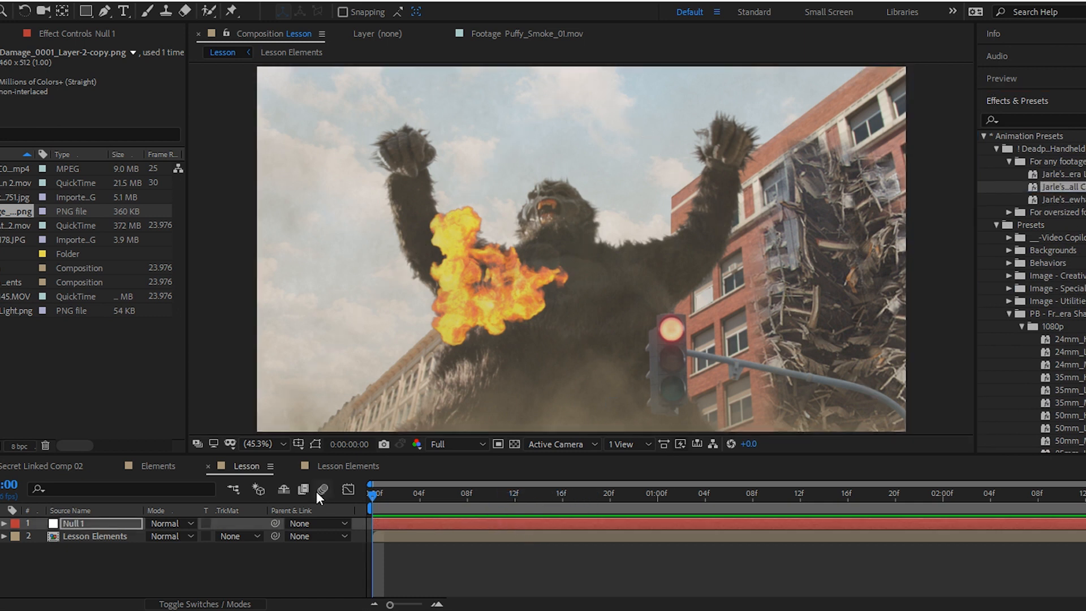
{"action": "left_click", "coordinate": [212, 604]}
{"action": "left_click", "coordinate": [208, 536]}
{"action": "left_click_drag", "start_coordinate": [254, 536], "coordinate": [79, 523]}
Delete the null layer and bring another element into the Lesson timeline
{"action": "left_click_drag", "start_coordinate": [352, 493], "coordinate": [360, 528]}
{"action": "key", "text": "Delete"}
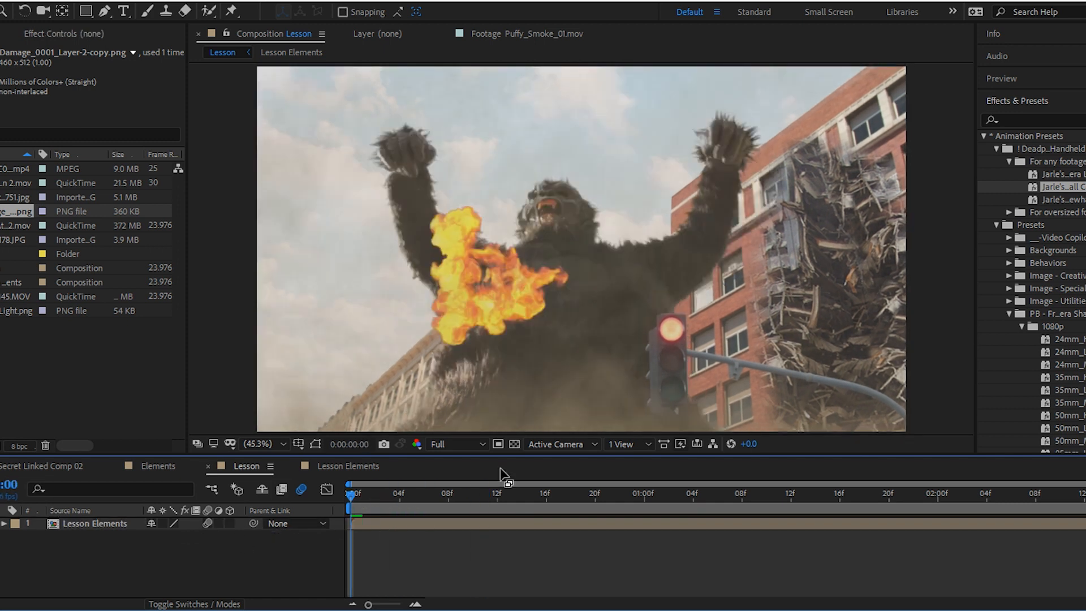
{"action": "left_click_drag", "start_coordinate": [921, 308], "coordinate": [633, 537]}
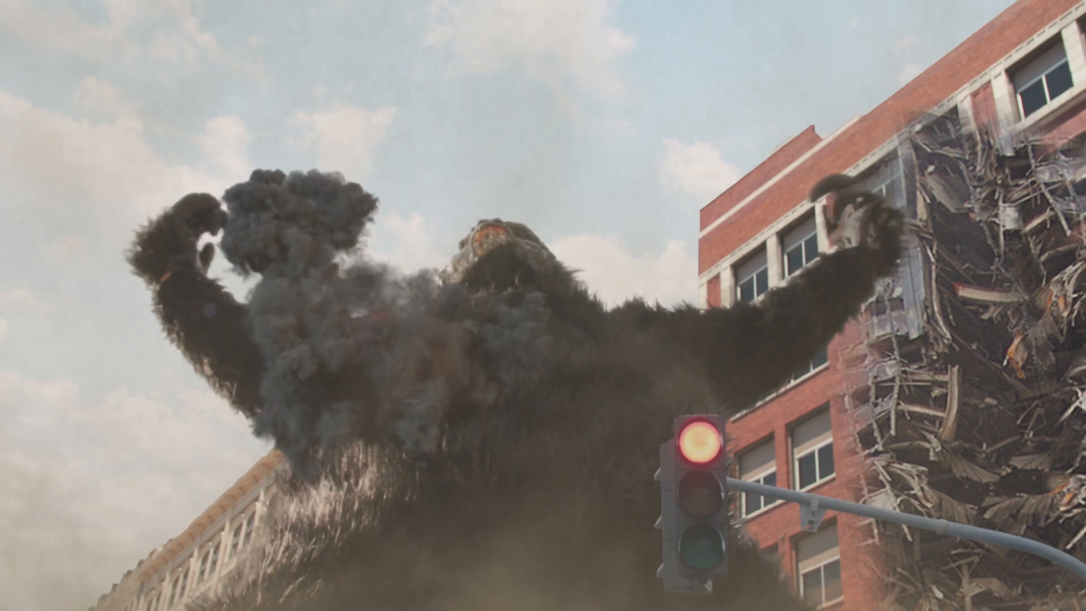